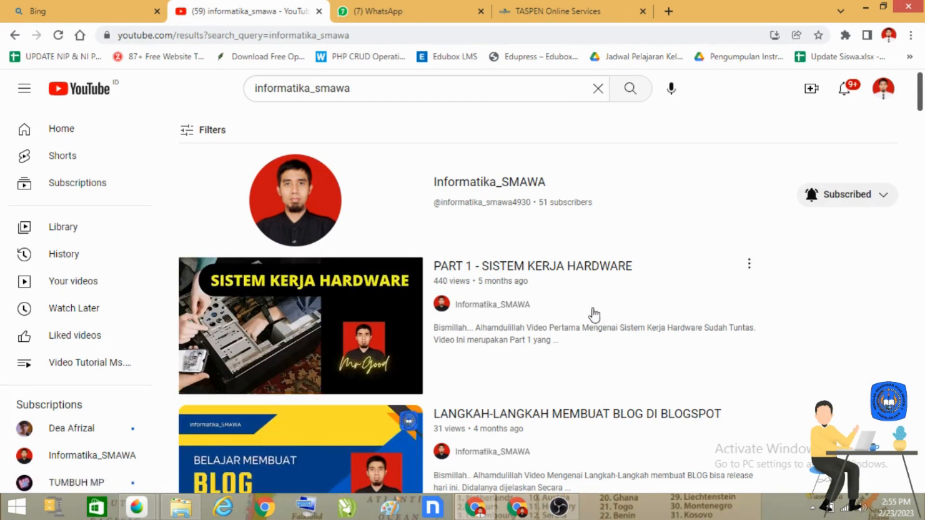
Switch to the GRAFIK JUMLAH SISWA spreadsheet and examine the table's TAHUN and JUMLAH SISWA columns and the Sumber data row
click(512, 511)
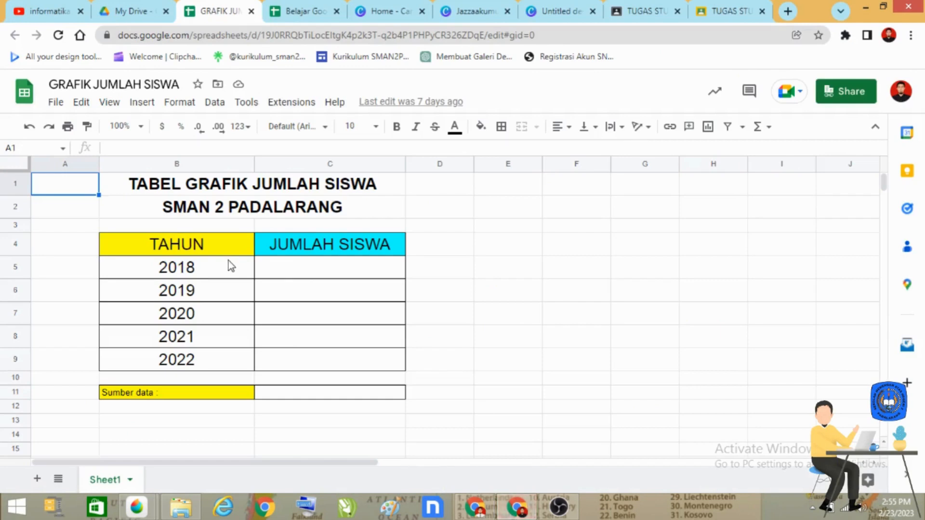
click(426, 273)
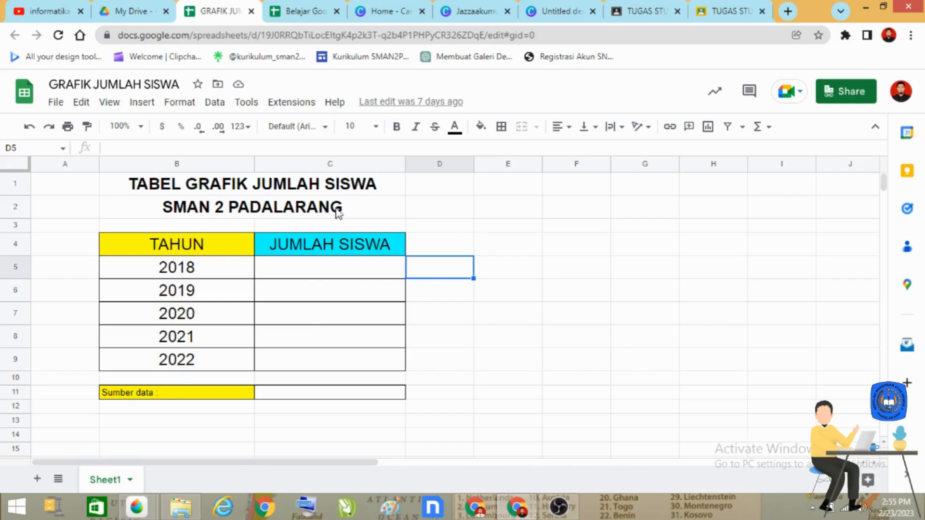
click(336, 270)
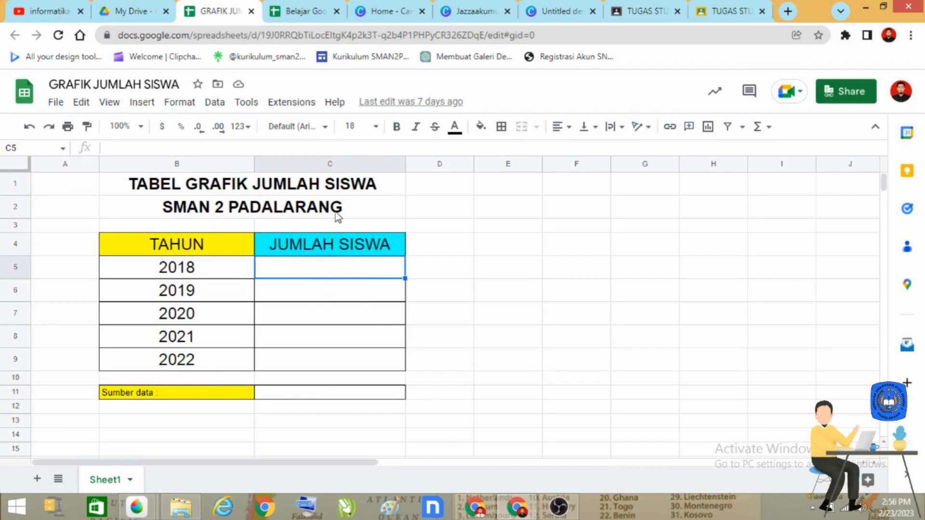
click(228, 252)
click(393, 248)
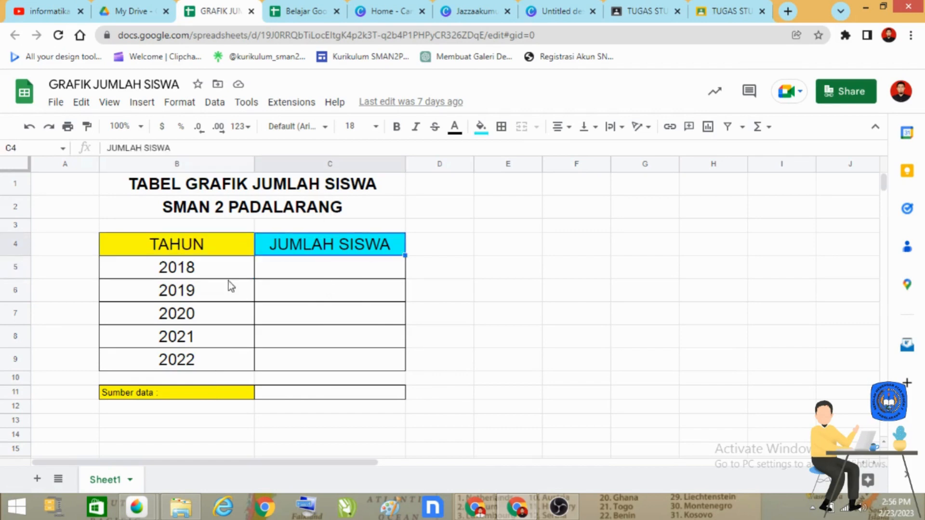
click(217, 271)
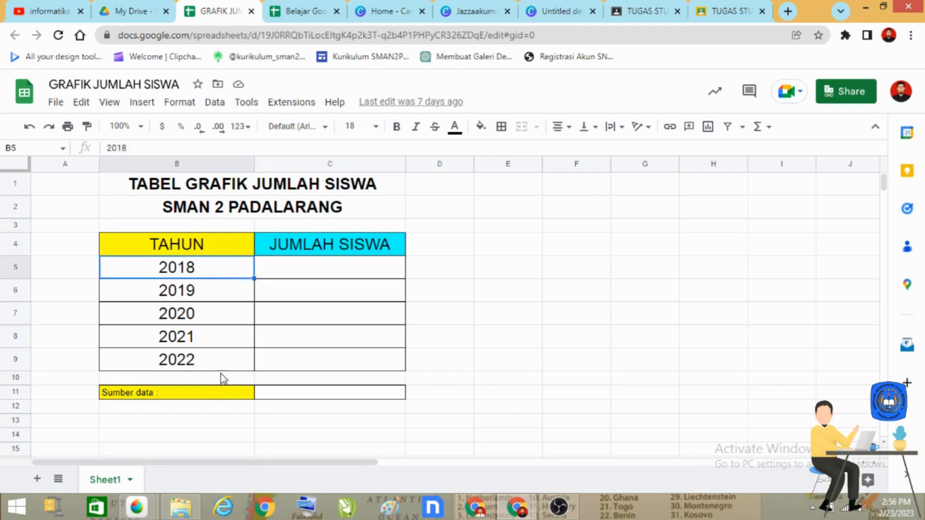
click(242, 369)
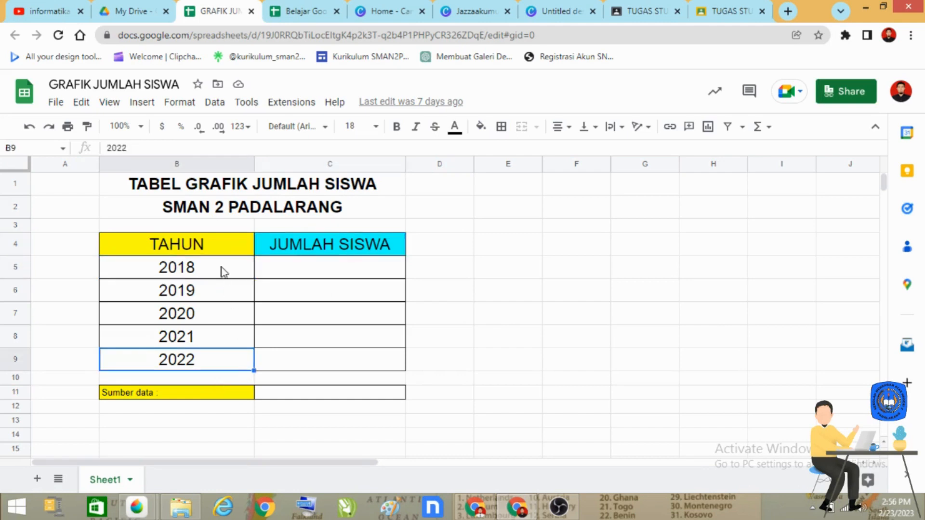
click(350, 274)
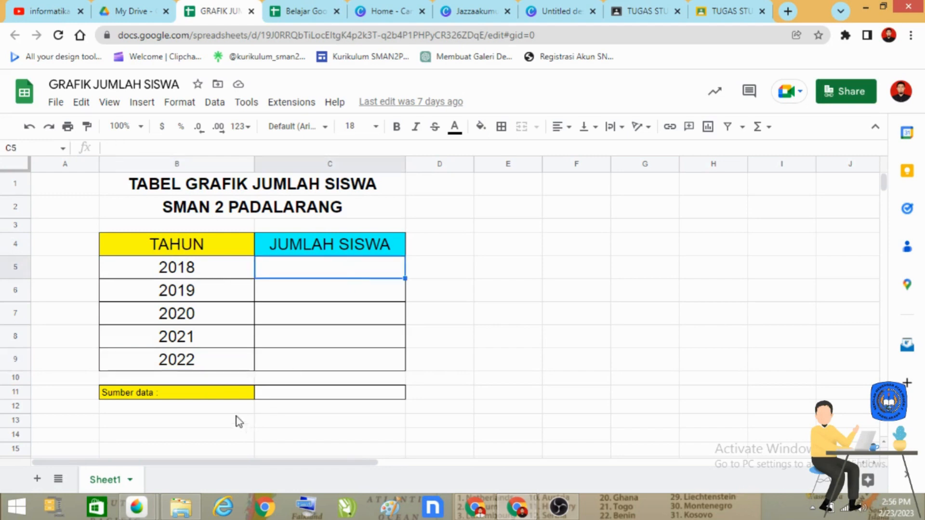
click(309, 393)
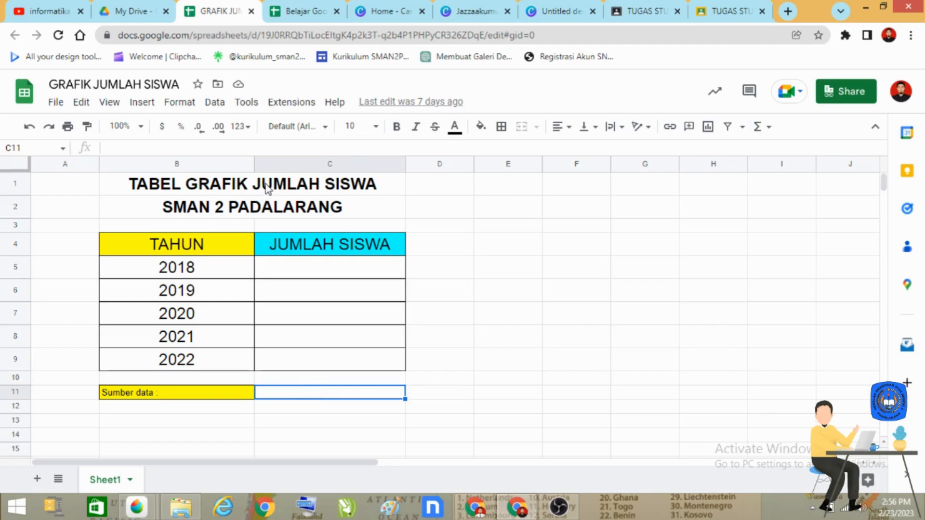
Copy the whole student table, B1:C11 including its titles and source row, and open Sheet3 of the Belajar Google Sheet spreadsheet
drag(265, 184, 277, 401)
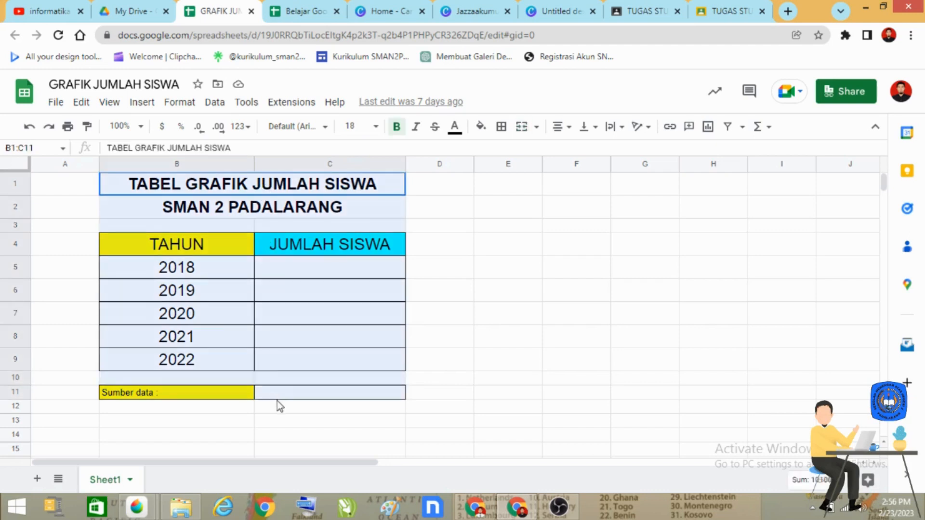
key(ctrl+c)
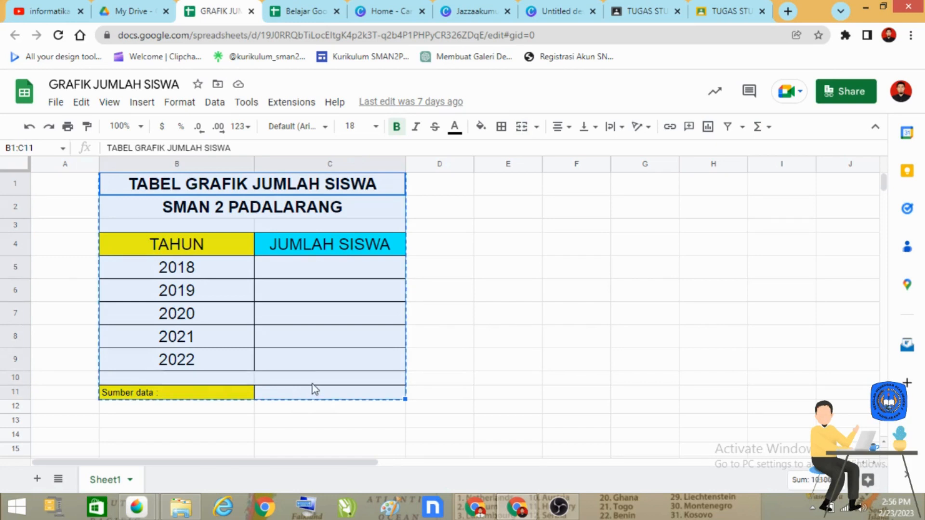
click(314, 12)
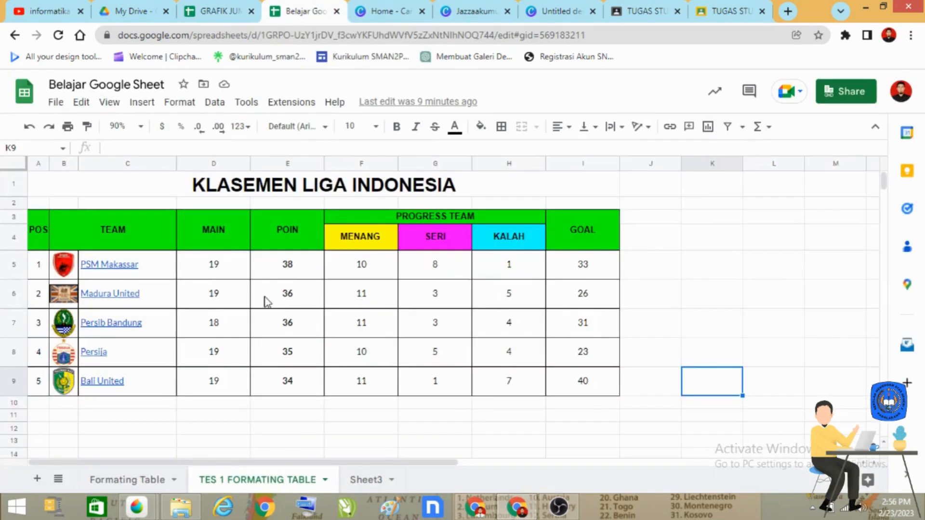
click(382, 483)
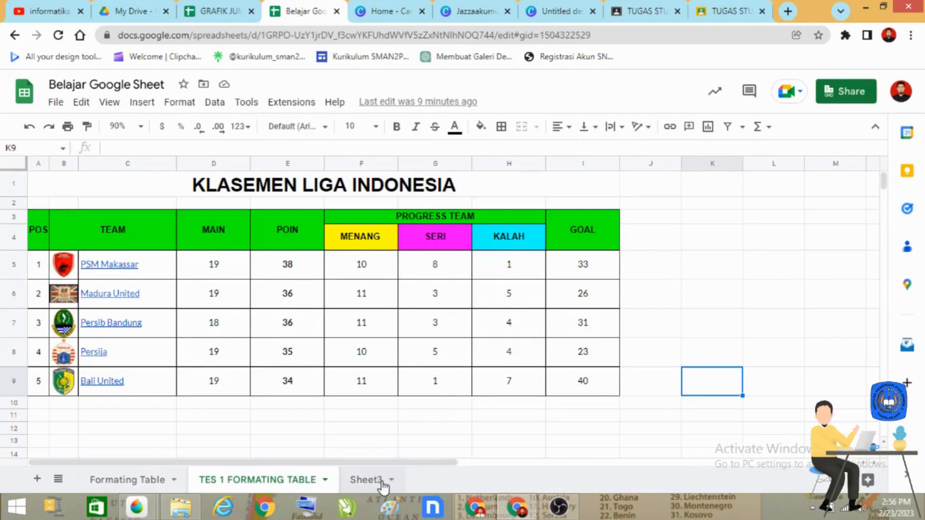
Rename Sheet3 as "STUDI KASUS 1 - GRAFIK JUMLAH SISWA"
click(391, 480)
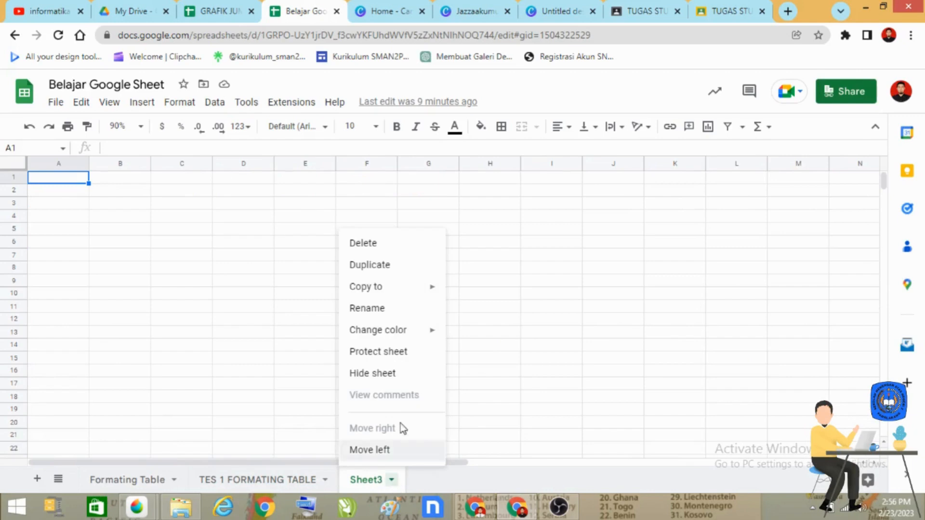
click(381, 309)
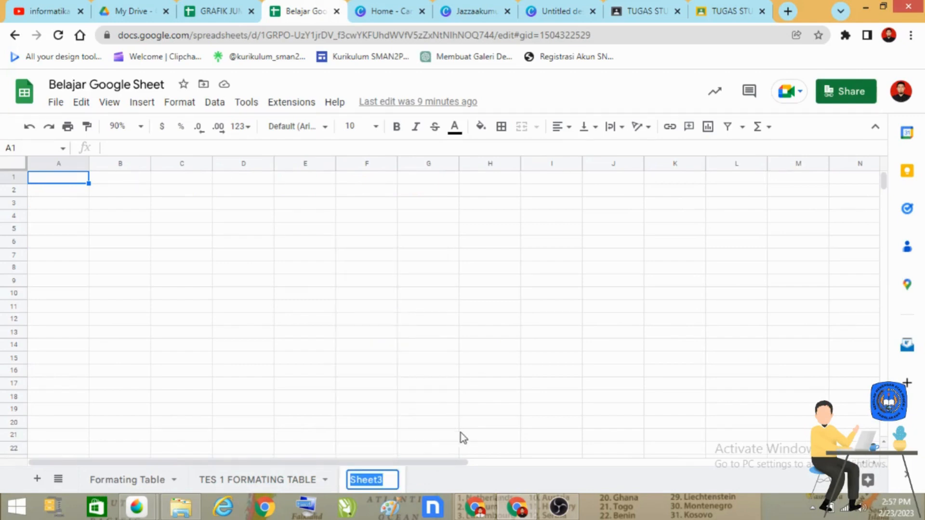
text(STUDI KAS)
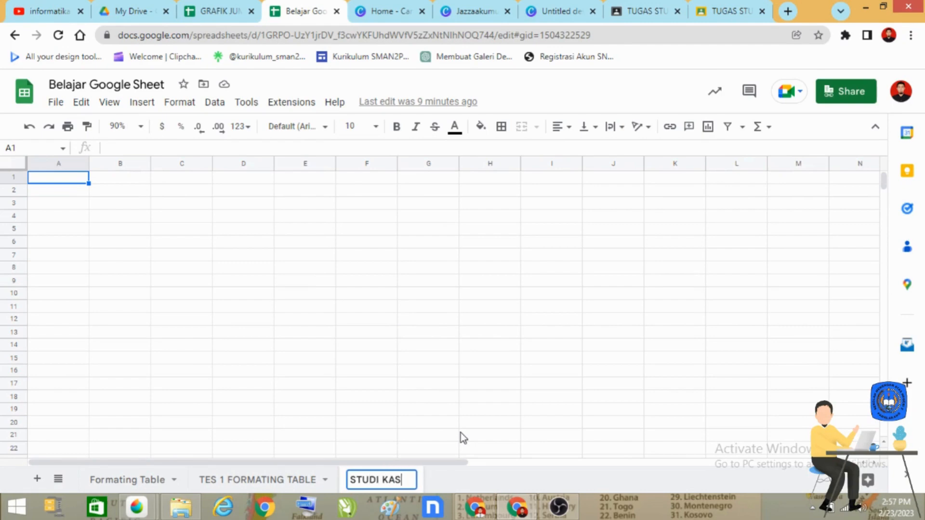
text(US 1)
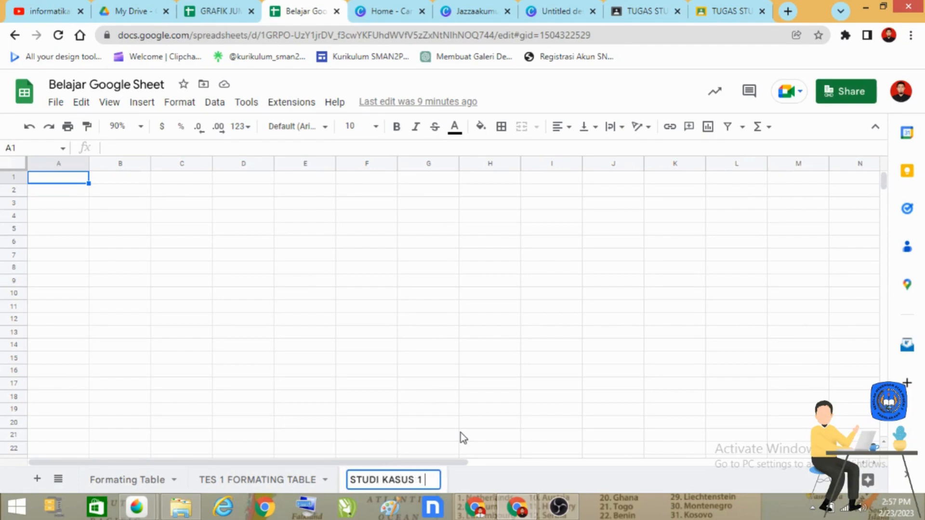
text( - GRAFI)
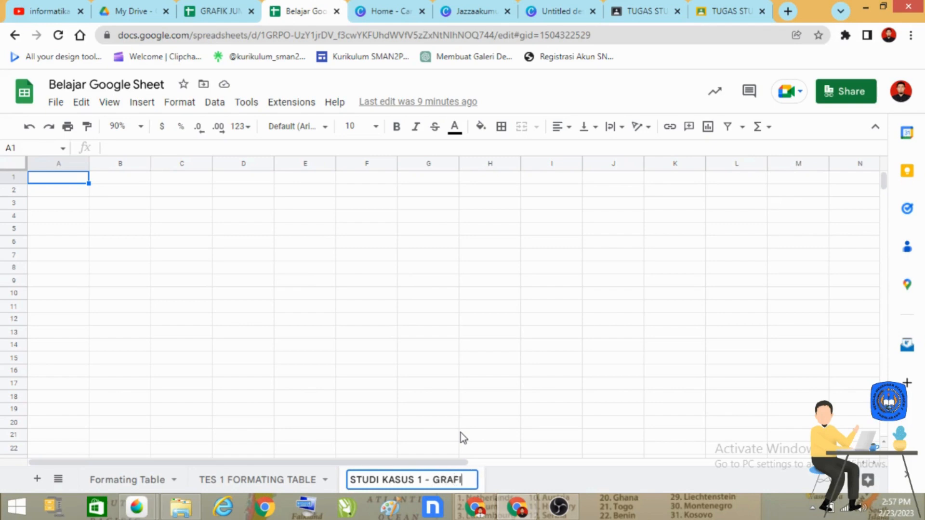
text(K DATA SISWA)
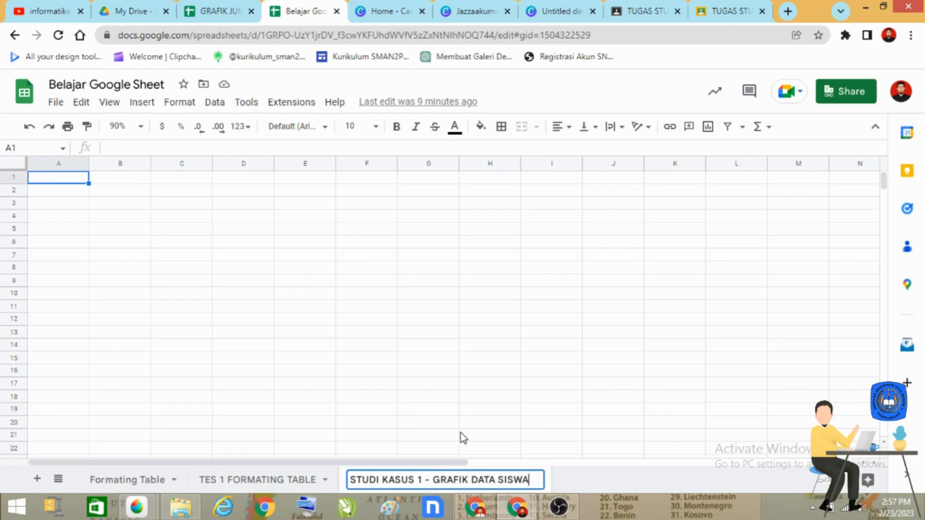
key(Left)
key(Left)
key(Left)
key(Left)
key(Left)
key(Left)
key(BackSpace)
key(BackSpace)
key(BackSpace)
key(BackSpace)
text(JUML)
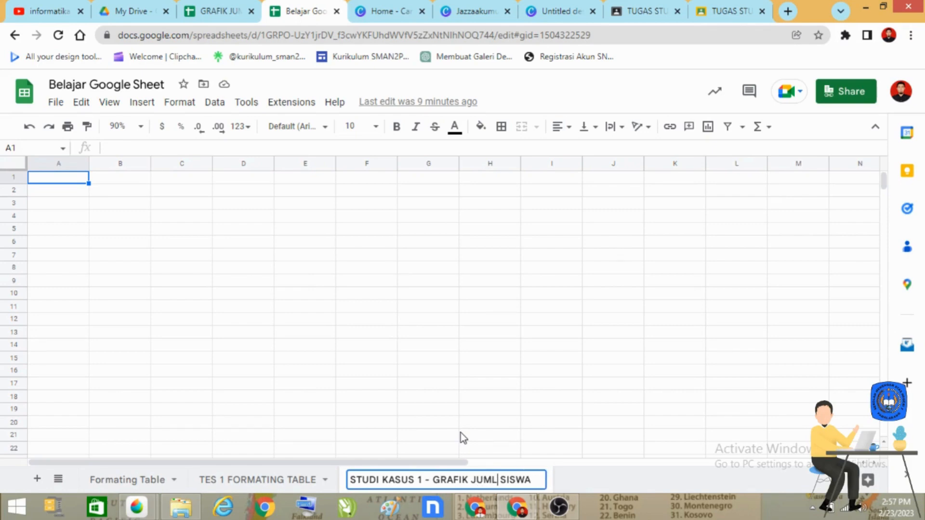
text(AH)
key(Return)
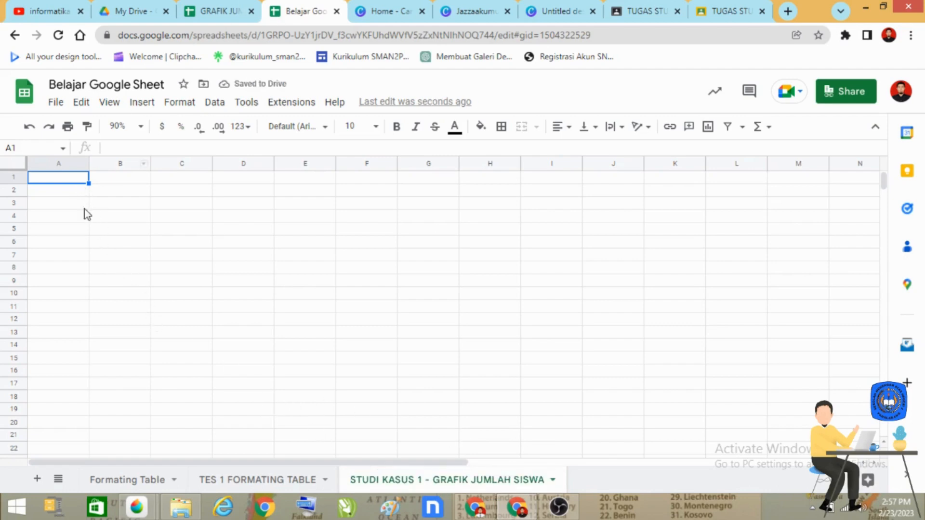
Paste the copied student table into the empty sheet starting at cell A1
right_click(66, 181)
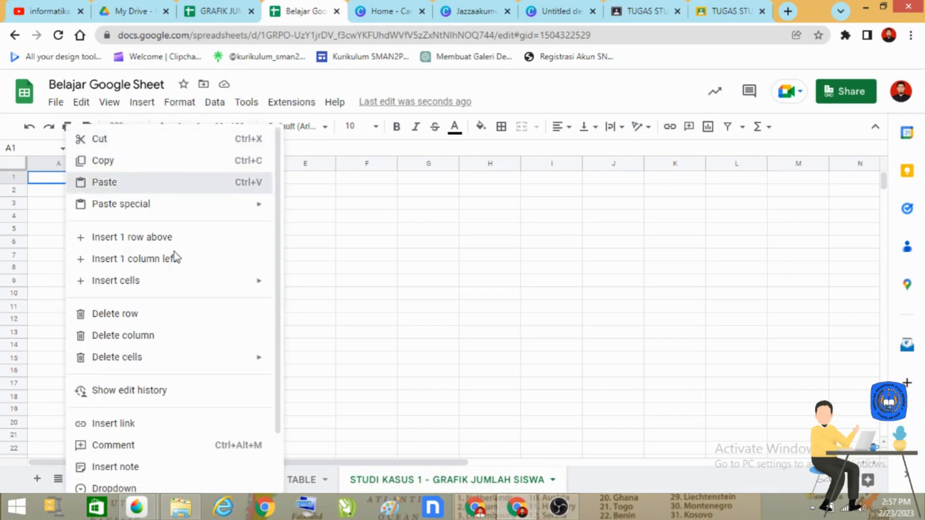
click(120, 182)
click(249, 324)
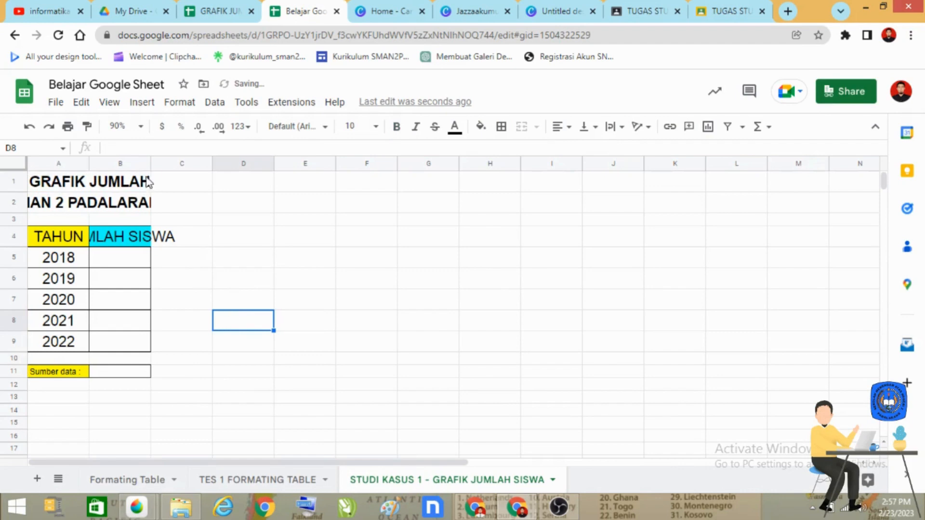
Widen columns A and B equally so the pasted titles and headers fit inside the table
drag(57, 167, 247, 169)
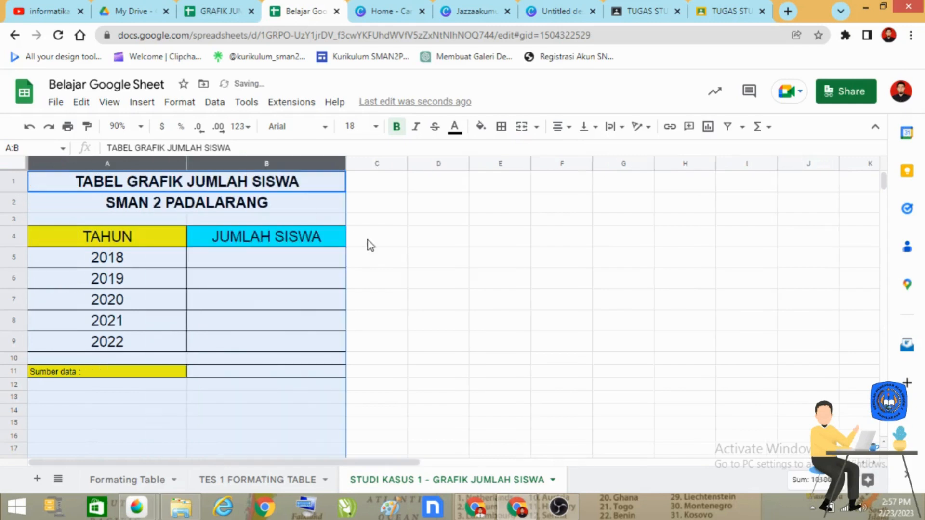
click(438, 260)
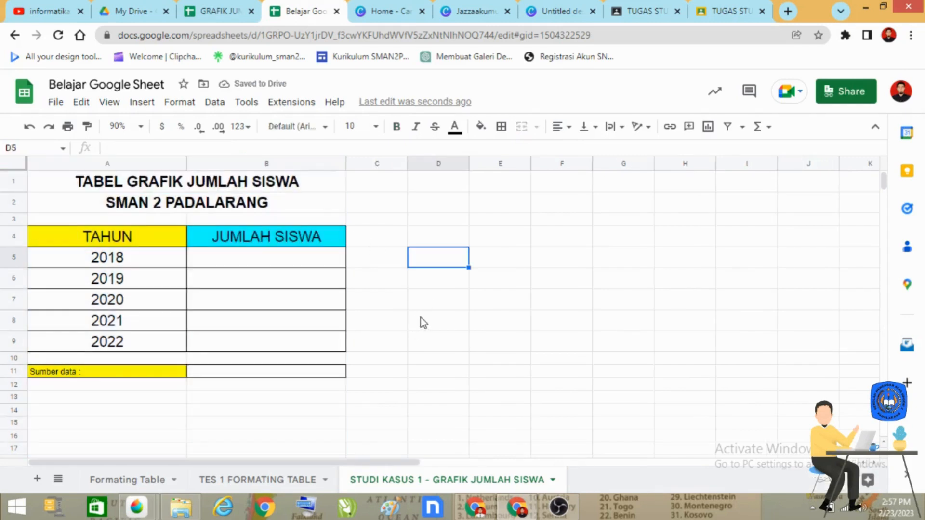
click(412, 342)
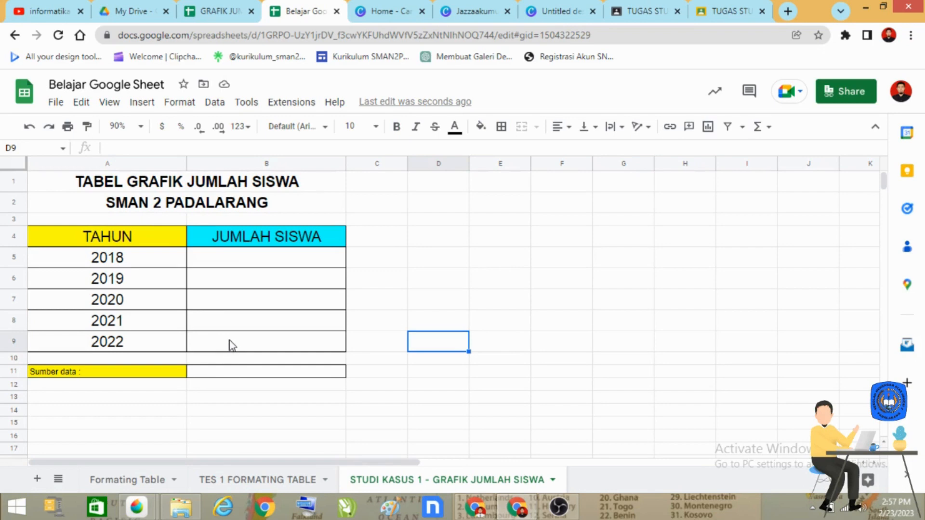
Enter the student counts 1000, 1200, 900, 1500 and 950 for the years 2018 to 2022 in B5:B9
click(297, 256)
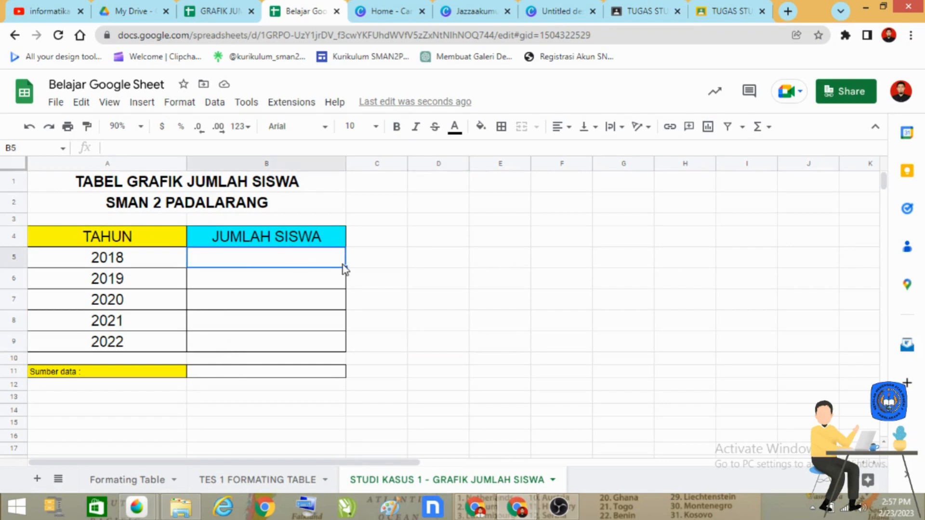
text(1000)
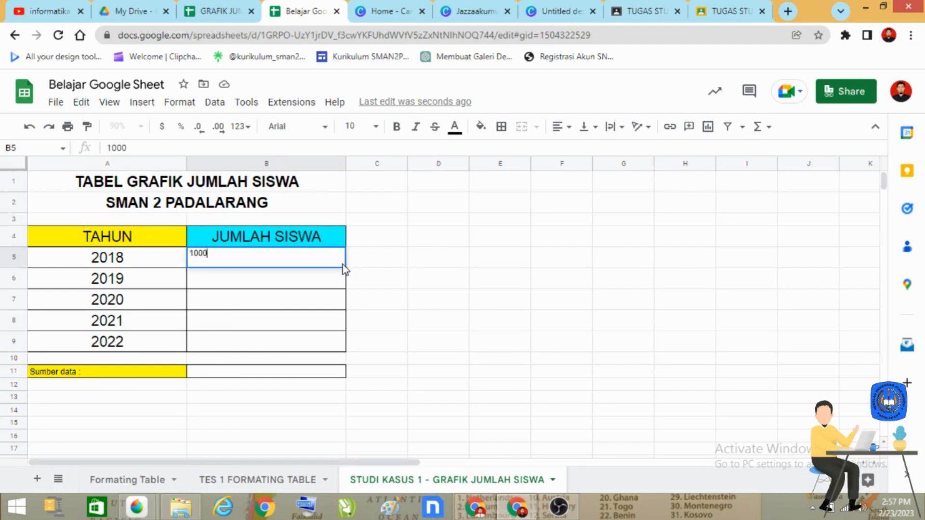
key(Return)
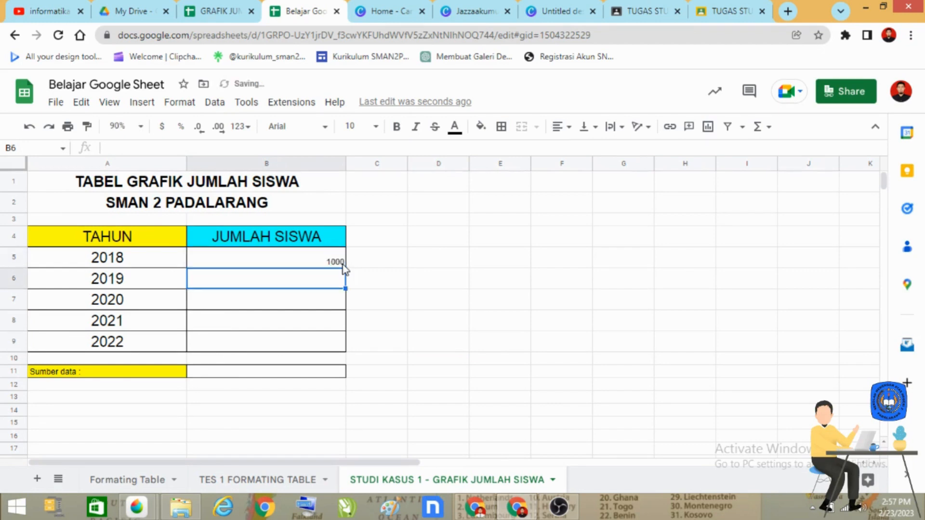
text(1200)
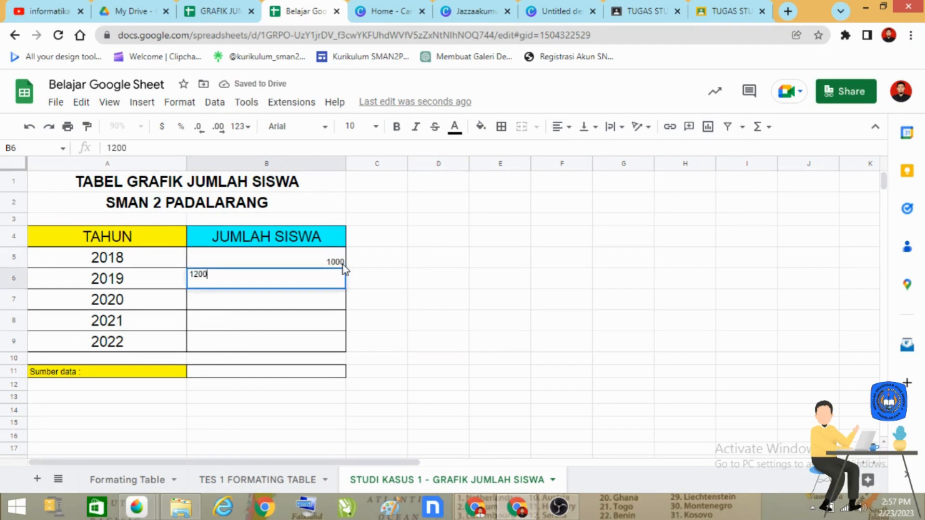
key(Return)
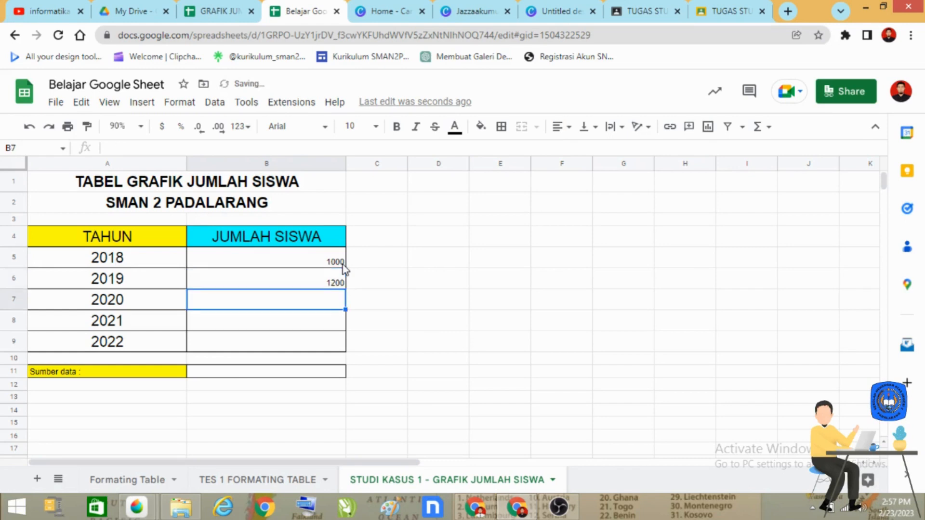
text(11)
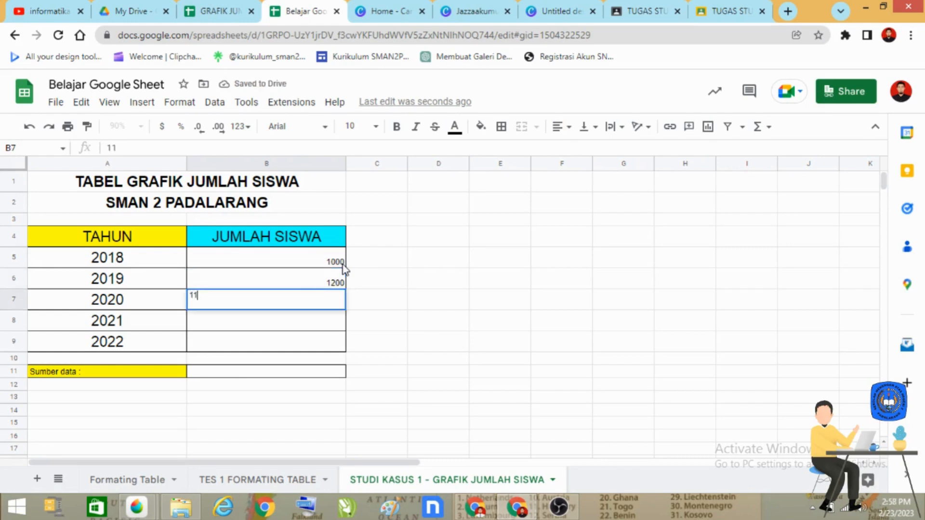
key(BackSpace)
key(BackSpace)
text(900)
key(Return)
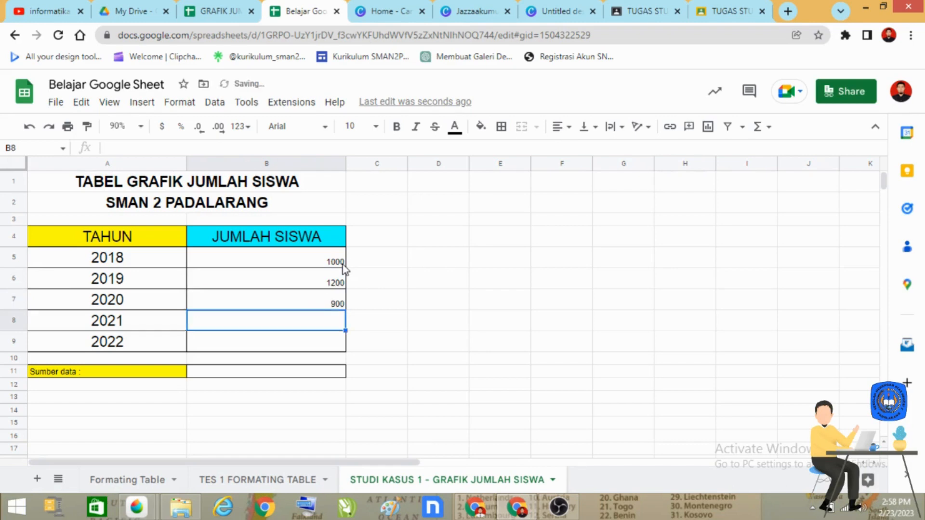
text(1500)
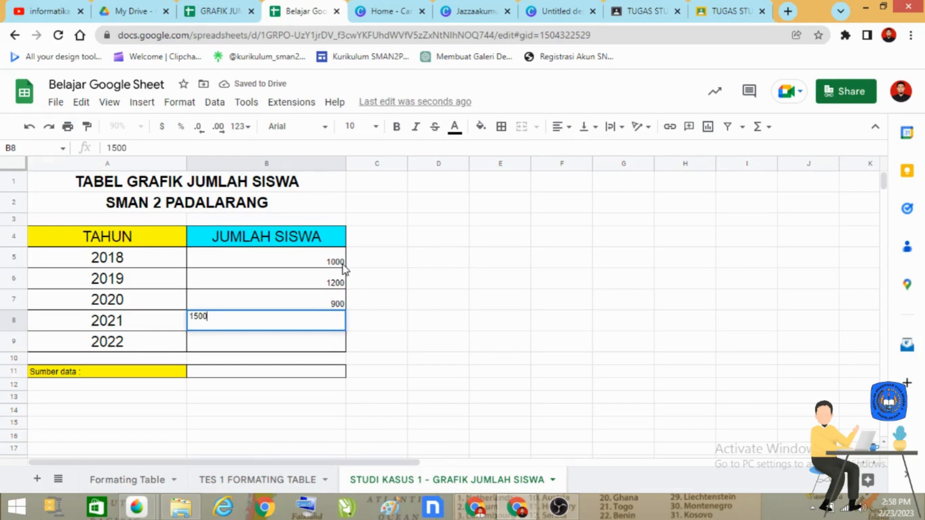
key(Return)
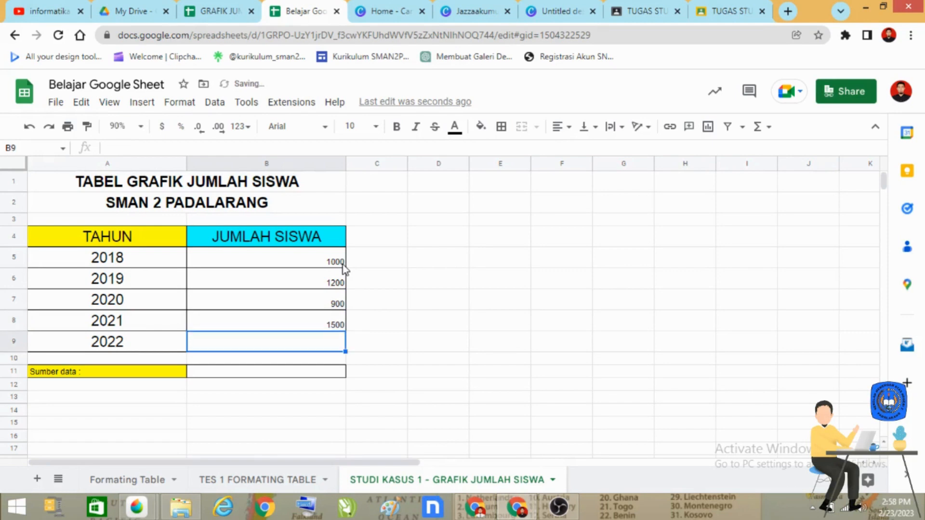
text(950)
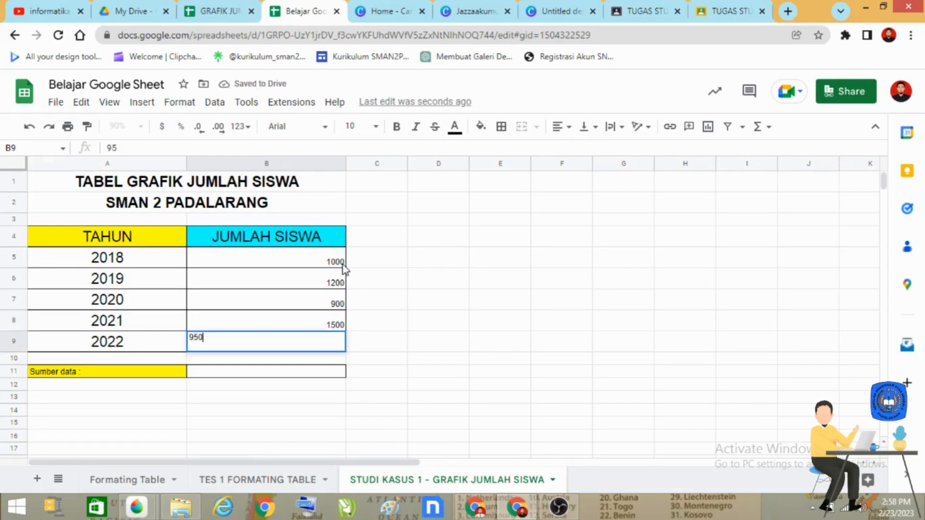
key(Return)
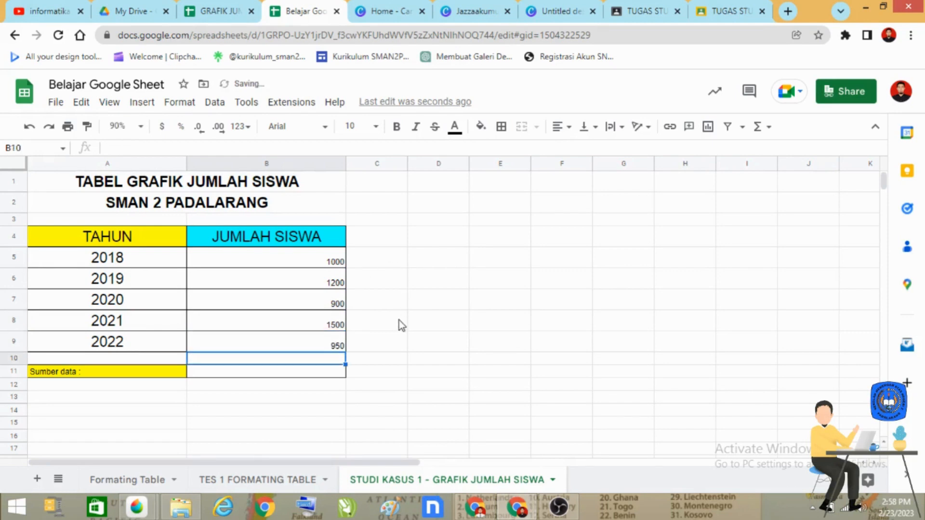
click(380, 333)
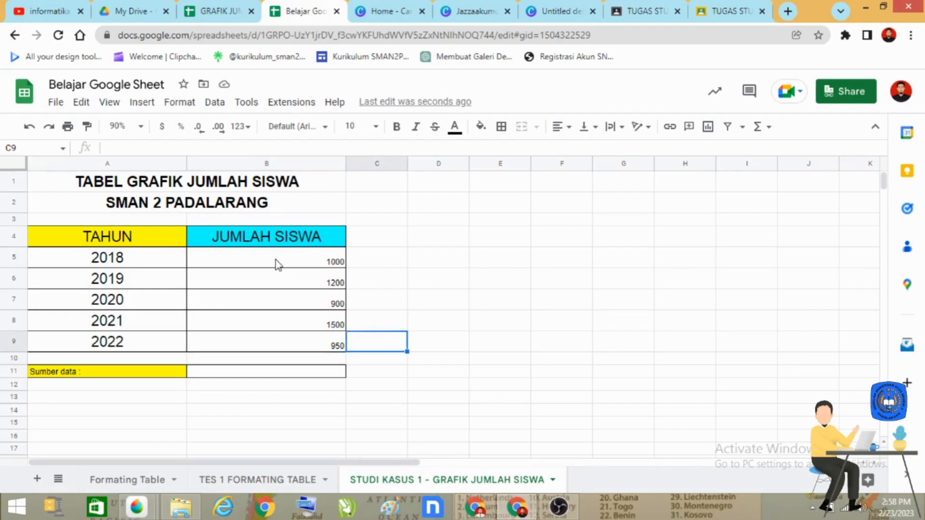
Centre the student counts in B5:B9 horizontally and set their font size to 18
drag(279, 258, 287, 341)
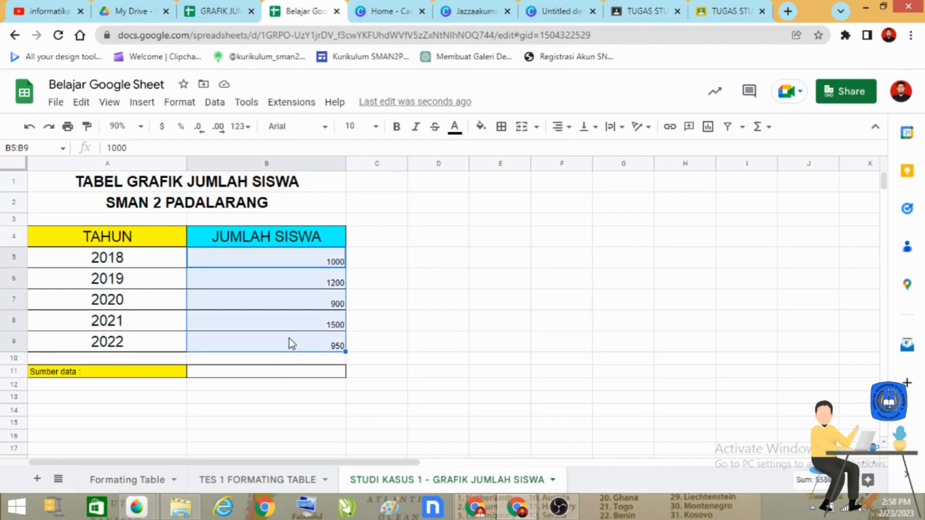
click(563, 127)
click(576, 150)
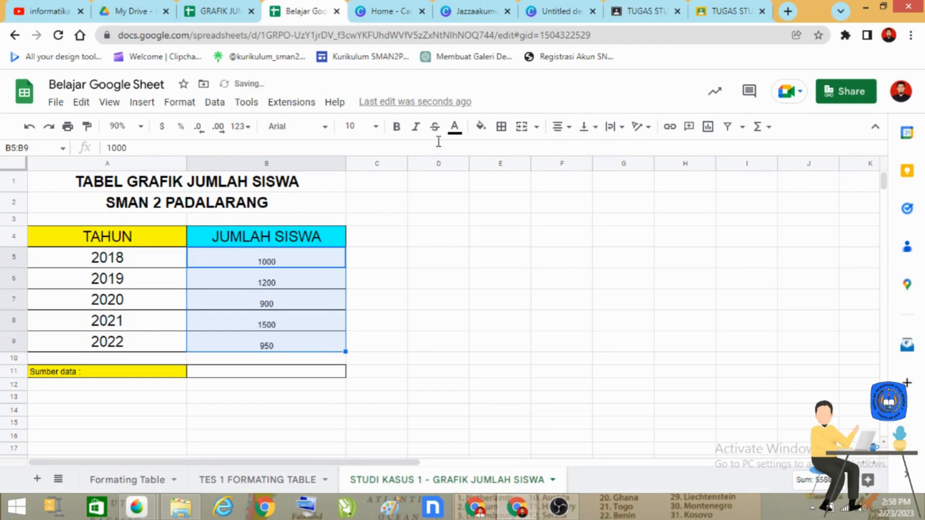
click(376, 127)
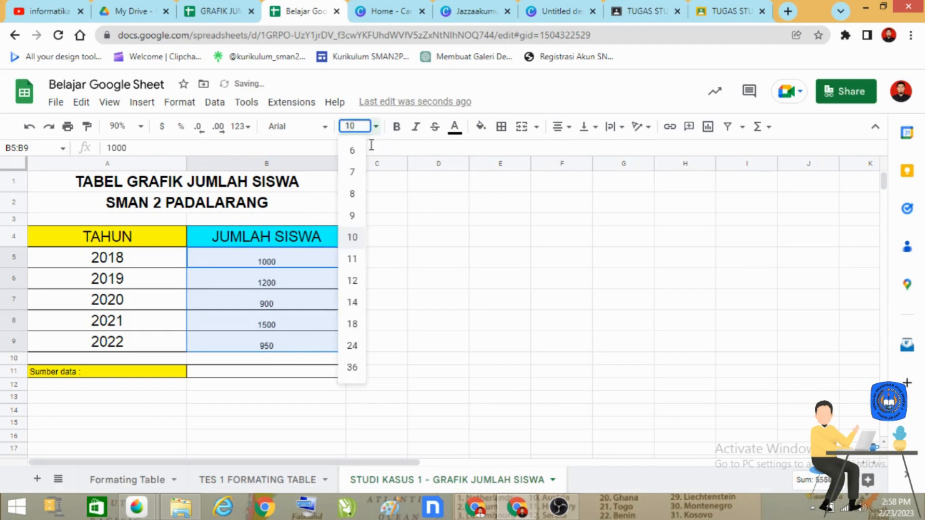
click(353, 325)
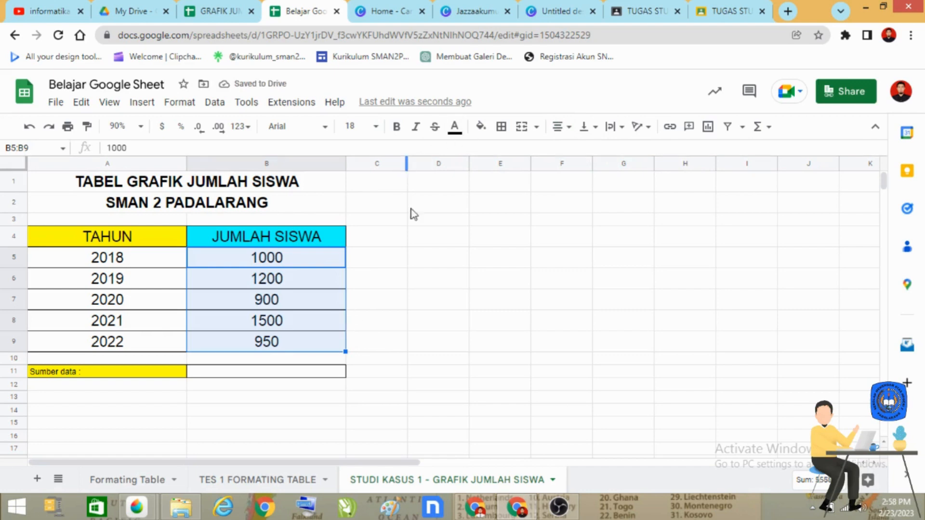
click(432, 256)
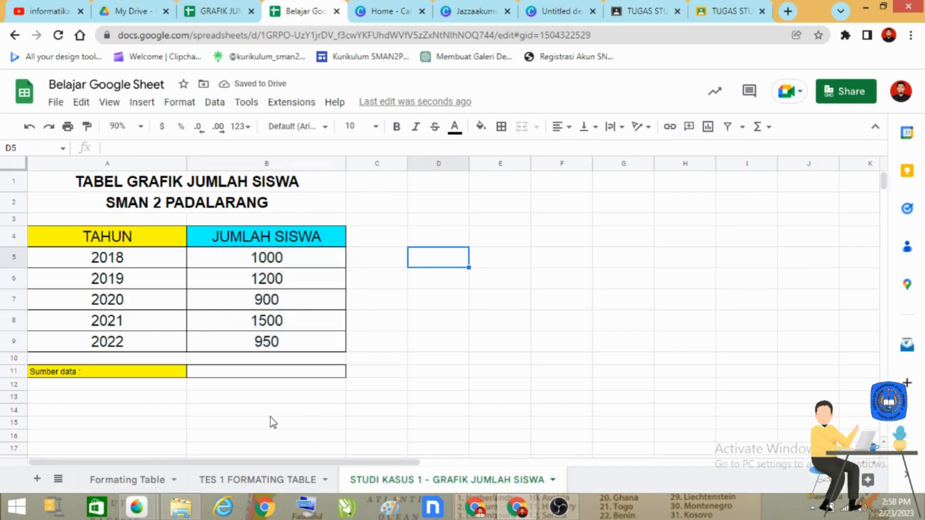
Enter the name of the person who supplied the data in B11 beside "Sumber data" and centre it
click(253, 377)
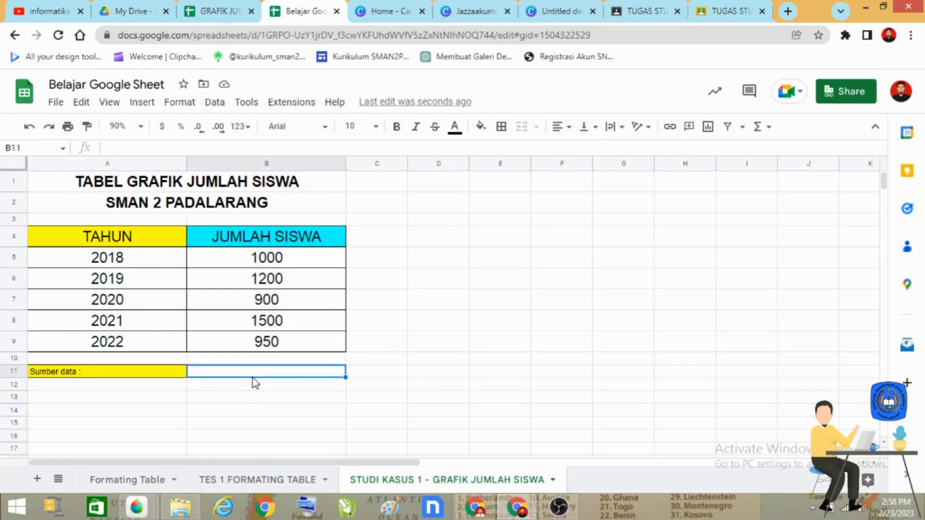
text(K)
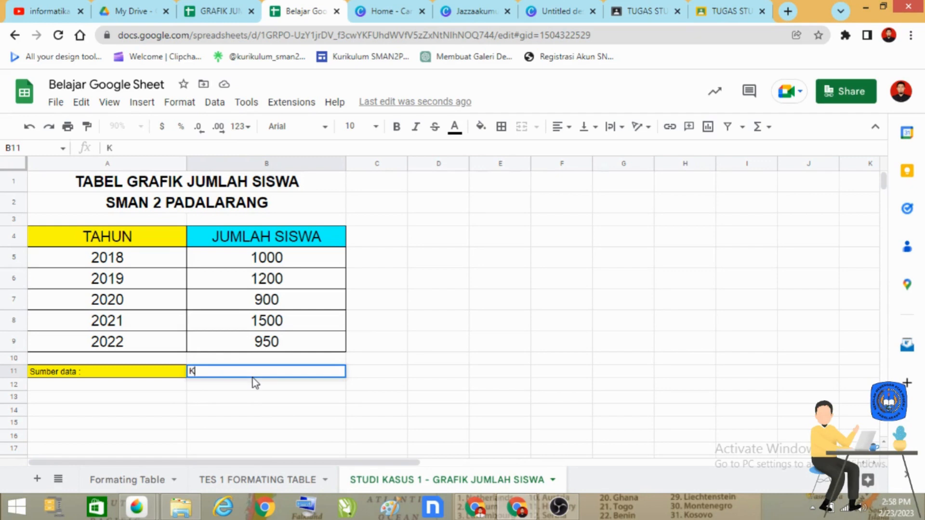
key(BackSpace)
text(Pa Ande)
key(Return)
click(252, 374)
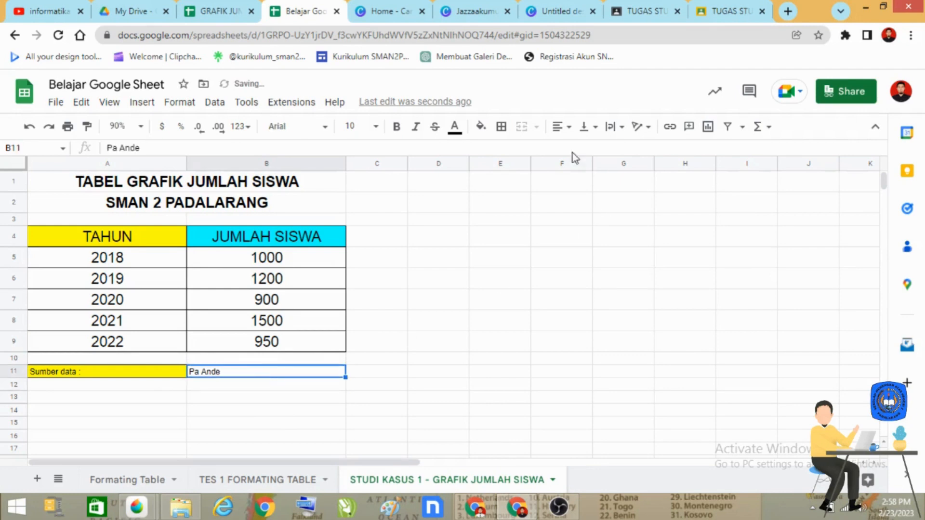
click(559, 127)
click(577, 151)
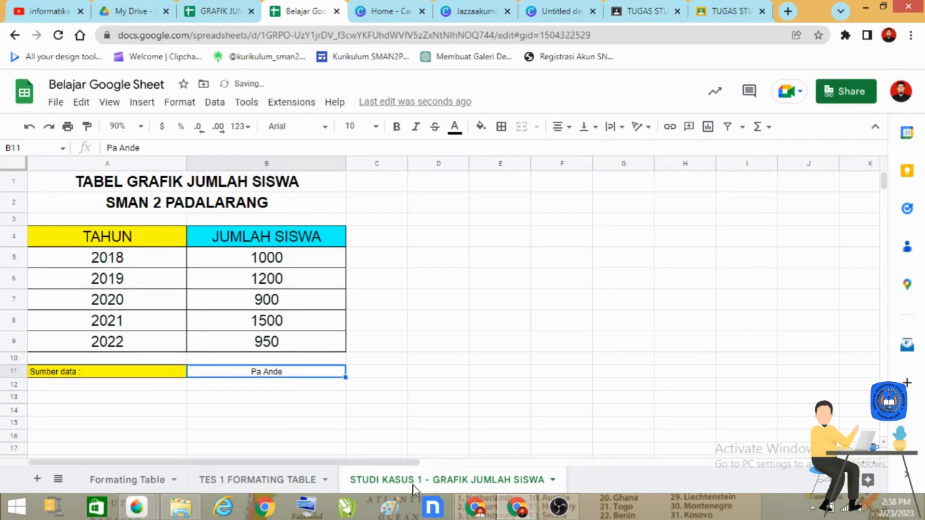
click(404, 449)
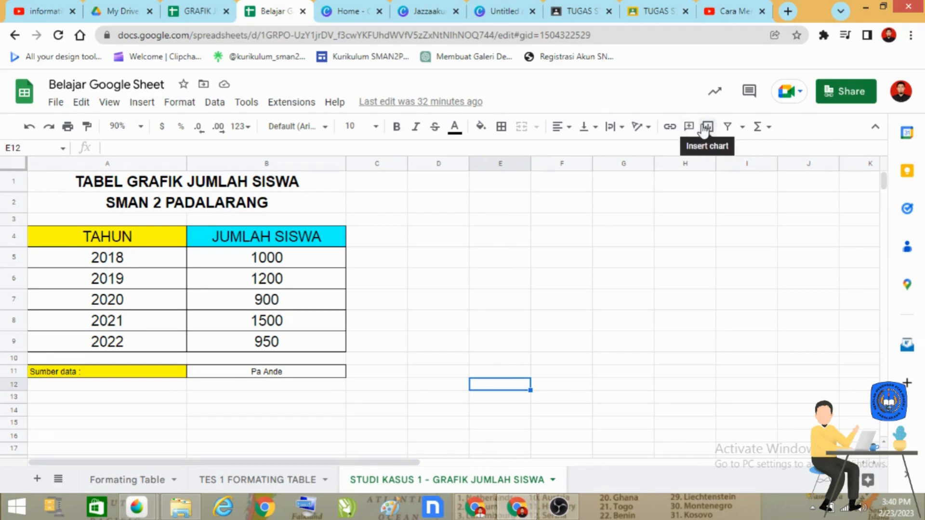
Insert a chart with empty cell F4 selected and move it rightward until it no longer covers the TAHUN column
click(146, 102)
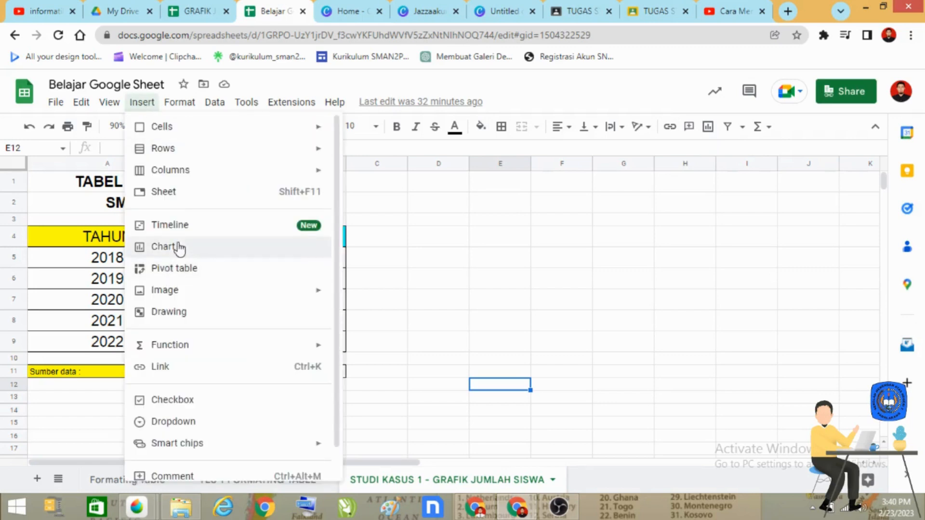
click(563, 236)
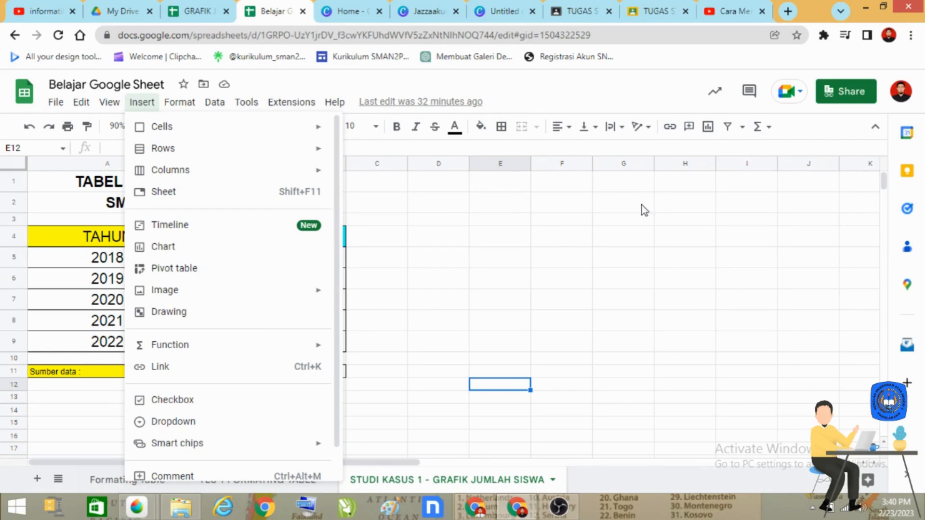
click(716, 129)
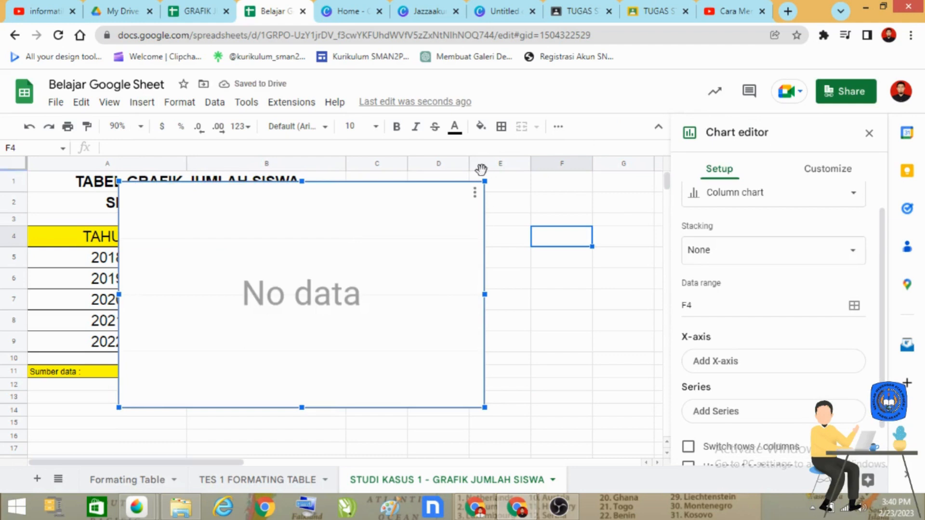
mouse_move(409, 231)
mouse_down()
mouse_move(425, 255)
mouse_move(431, 229)
mouse_move(403, 256)
mouse_move(422, 245)
mouse_move(404, 238)
mouse_up()
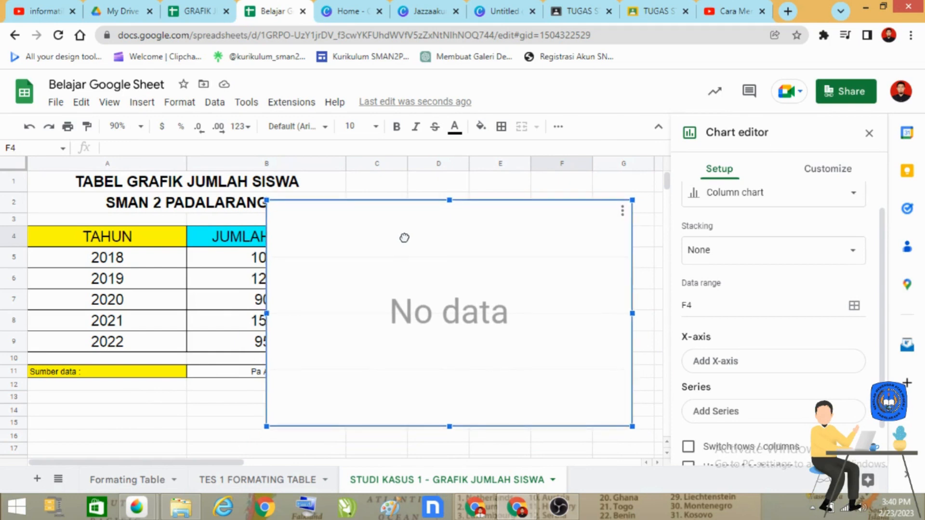
drag(404, 237, 405, 238)
Set the chart's data range to A4:B9, covering the TAHUN and JUMLAH SISWA columns with their headers
click(855, 309)
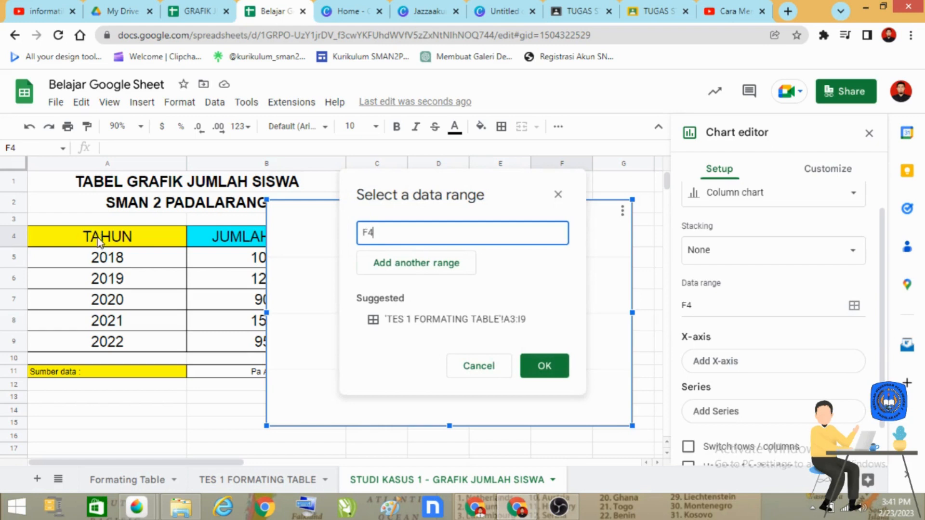
drag(100, 241, 235, 348)
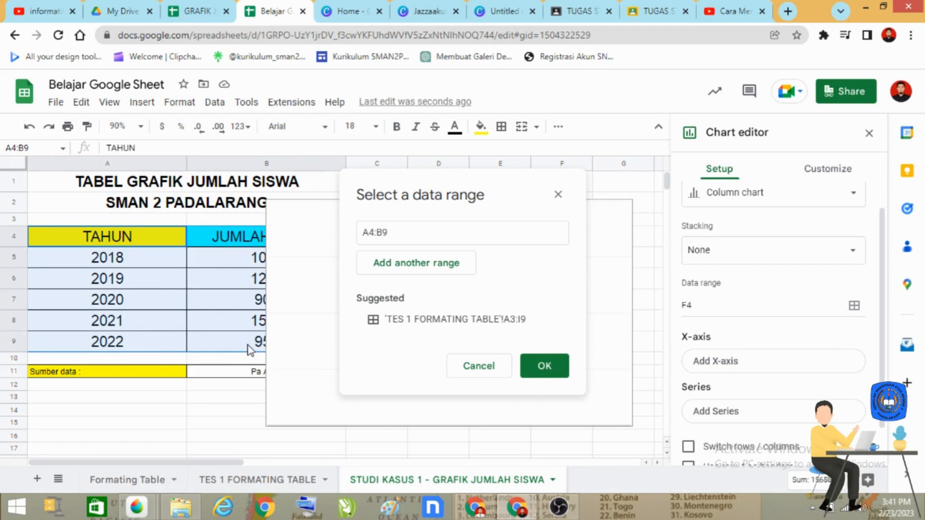
click(548, 371)
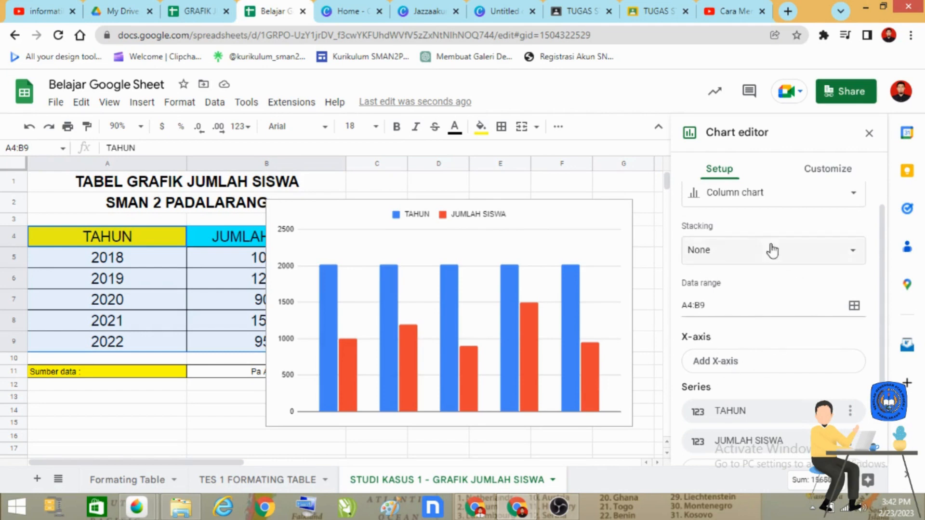
Change the chart type from column to Smooth line chart
scroll(771, 326, up, 1)
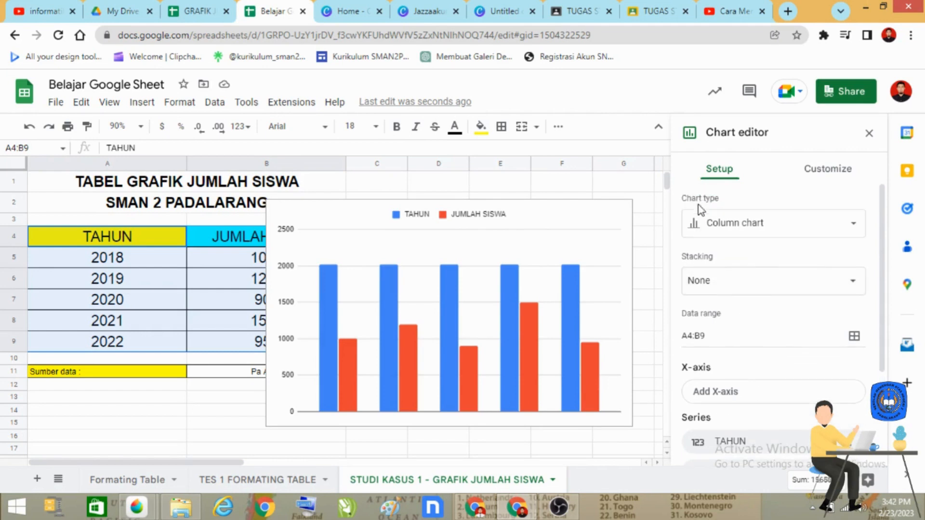
click(836, 228)
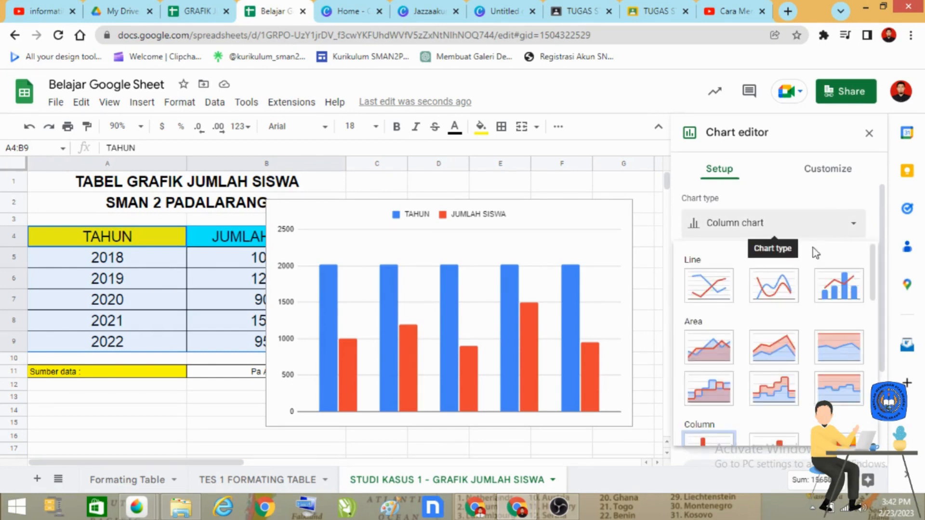
click(776, 290)
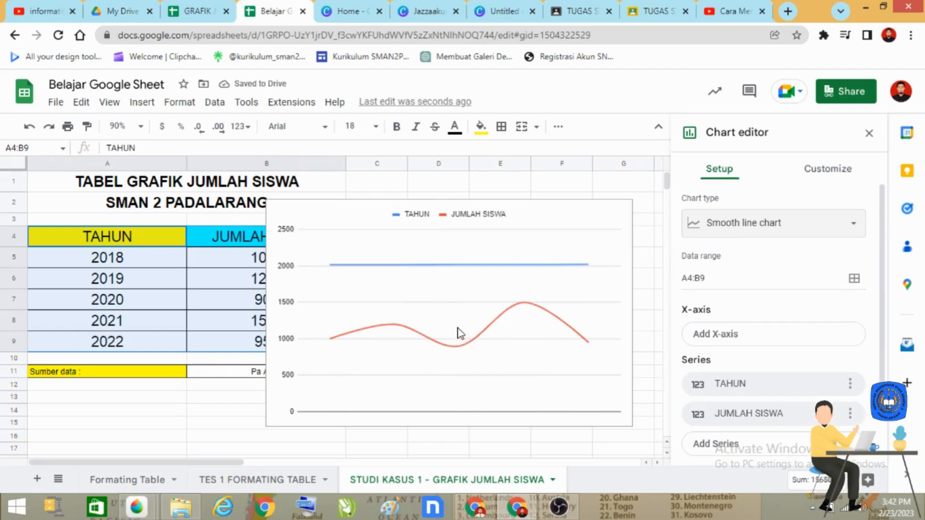
Try the chart as a Stacked area chart and as a Combo chart
click(843, 233)
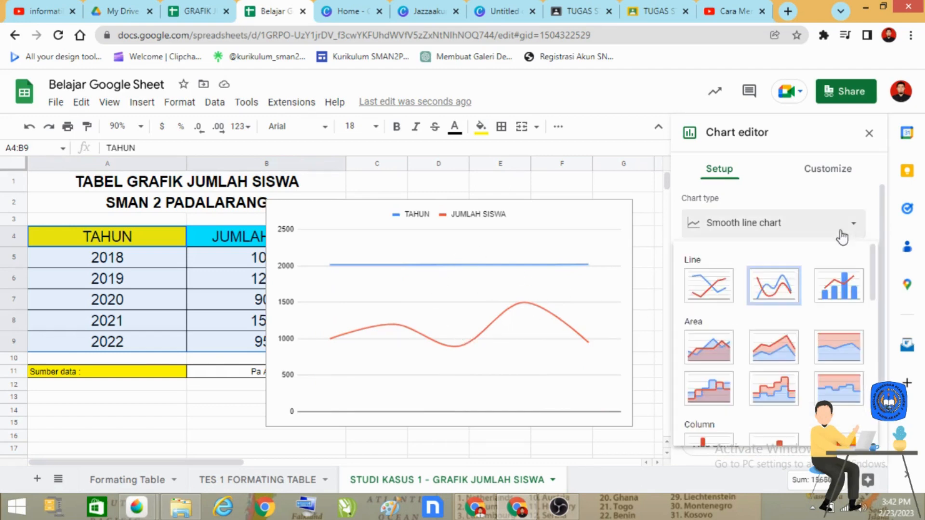
click(767, 356)
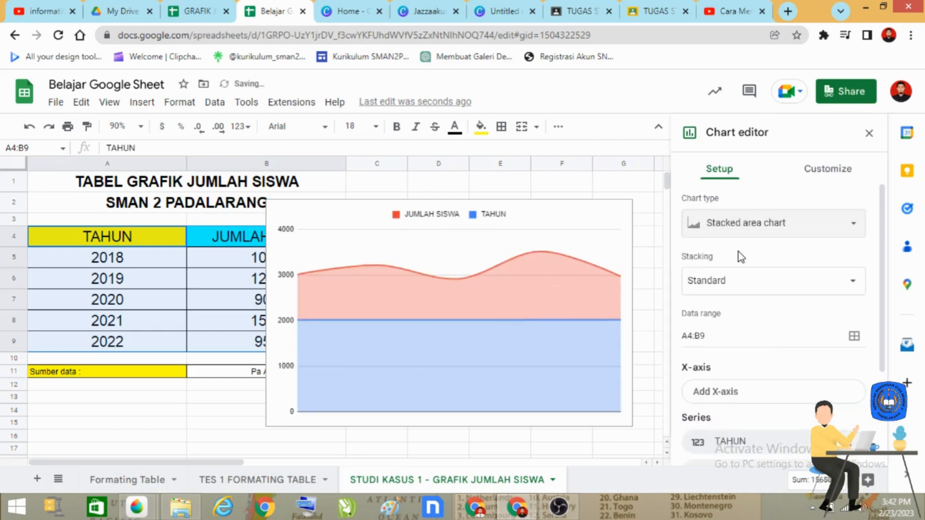
click(794, 224)
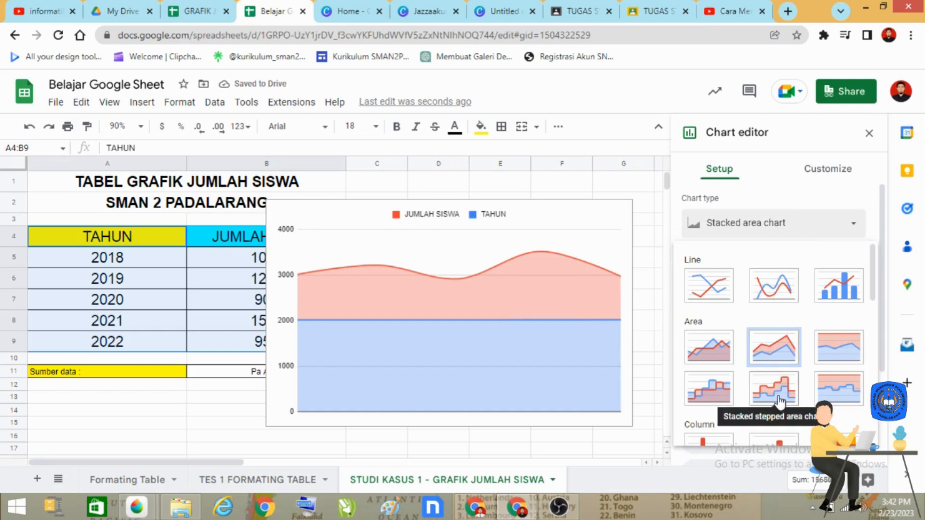
scroll(780, 402, down, 15)
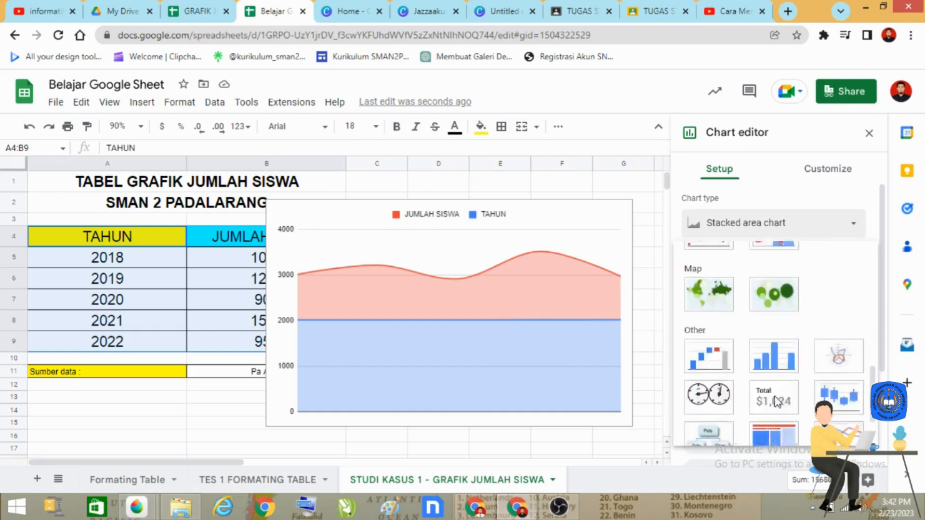
scroll(778, 403, up, 15)
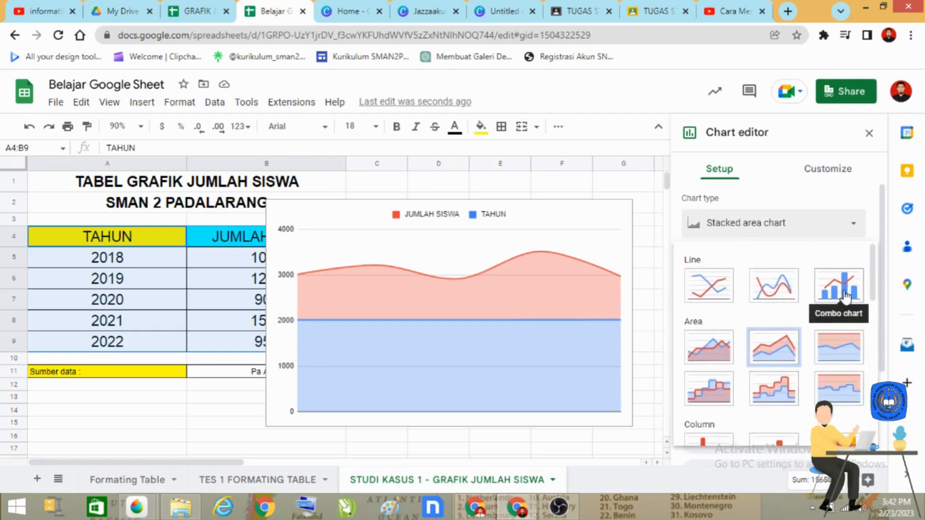
click(846, 297)
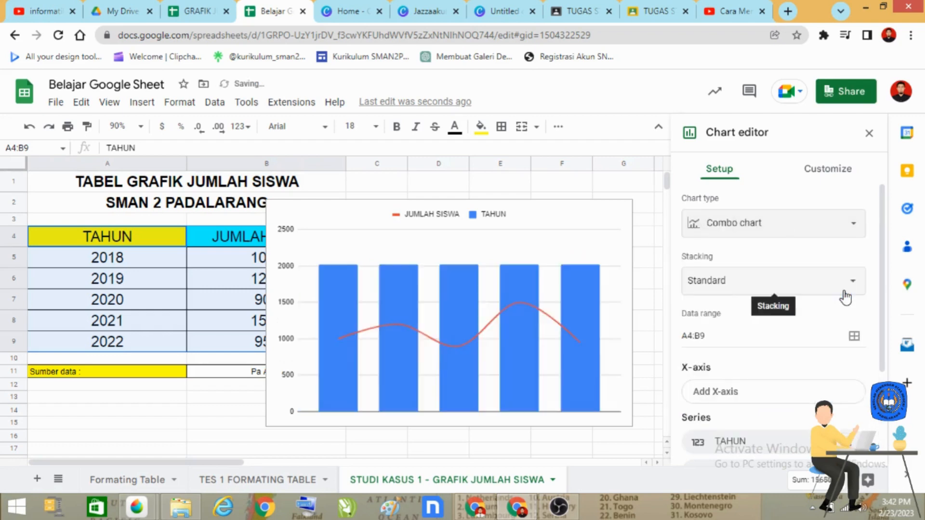
Change the chart type to a plain Column chart
click(853, 223)
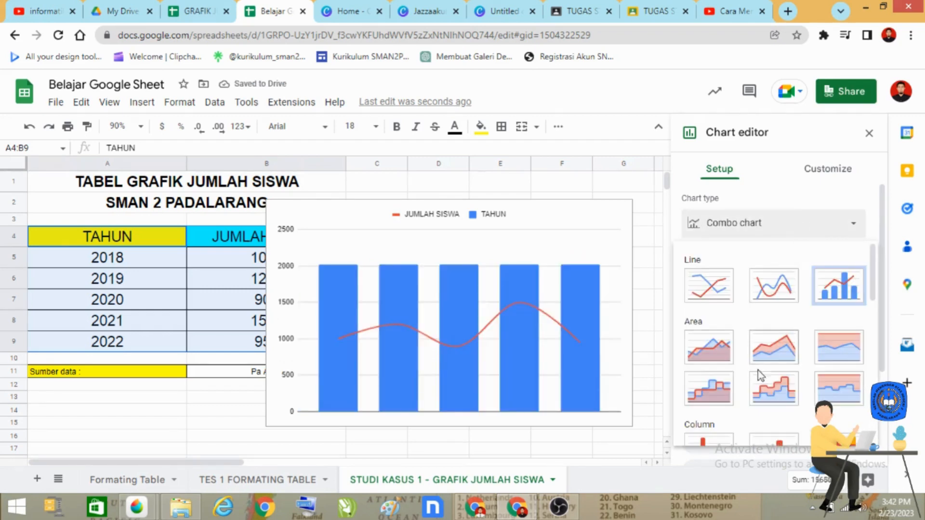
scroll(755, 391, down, 2)
scroll(752, 390, down, 1)
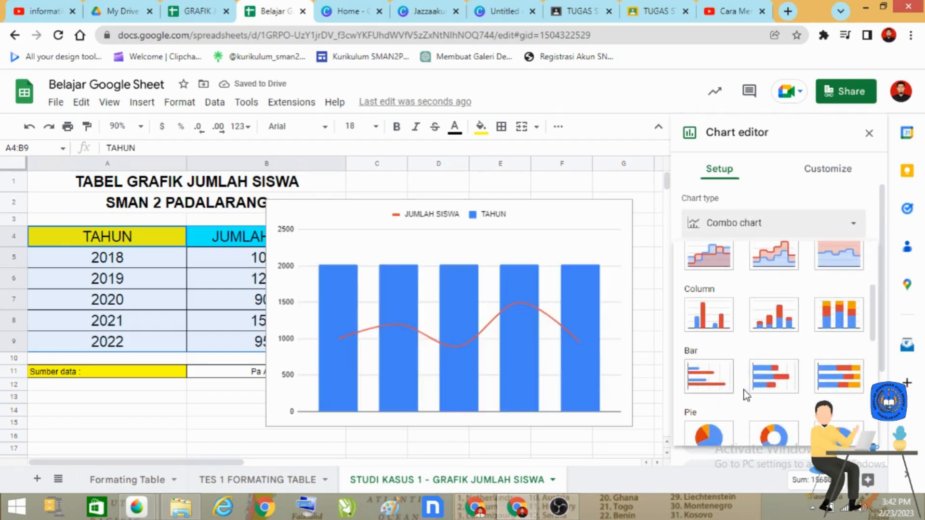
click(710, 319)
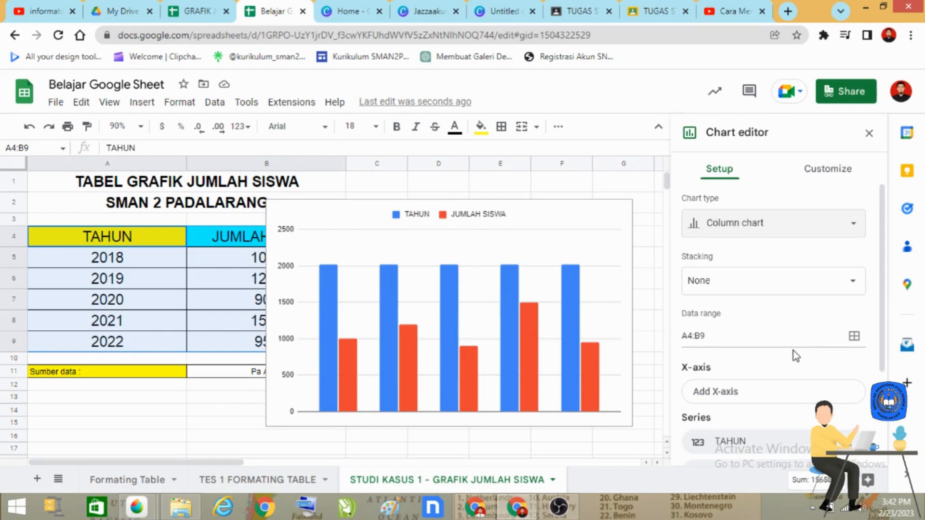
Switch the chart's rows and columns and use column A as headers so each year becomes its own series
scroll(794, 352, down, 3)
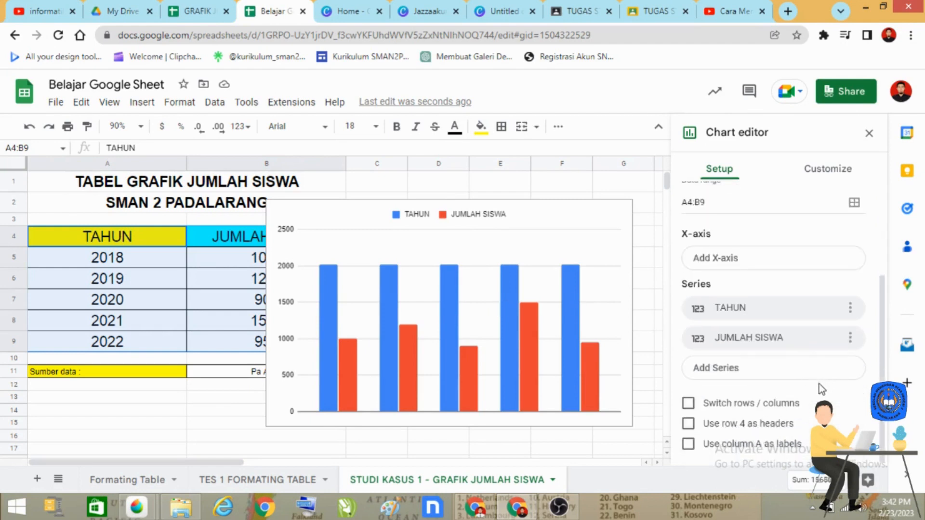
click(689, 403)
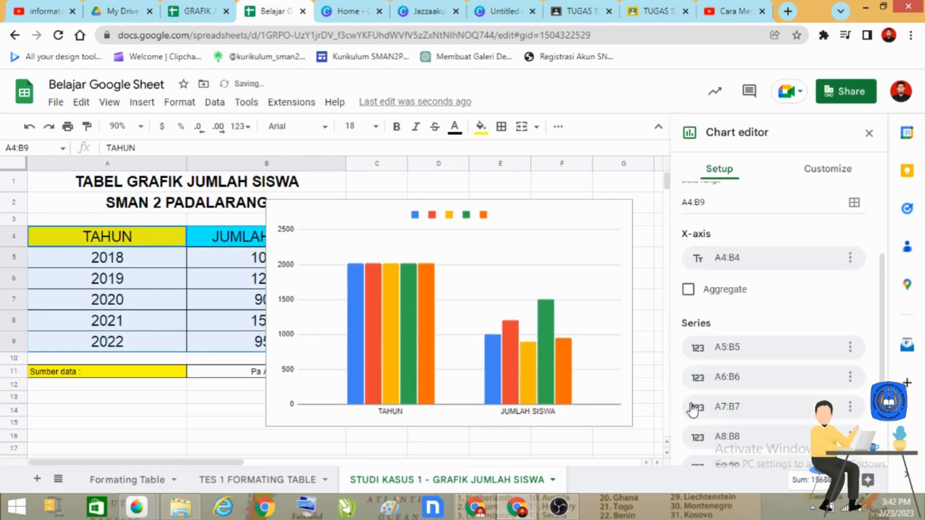
scroll(692, 409, down, 3)
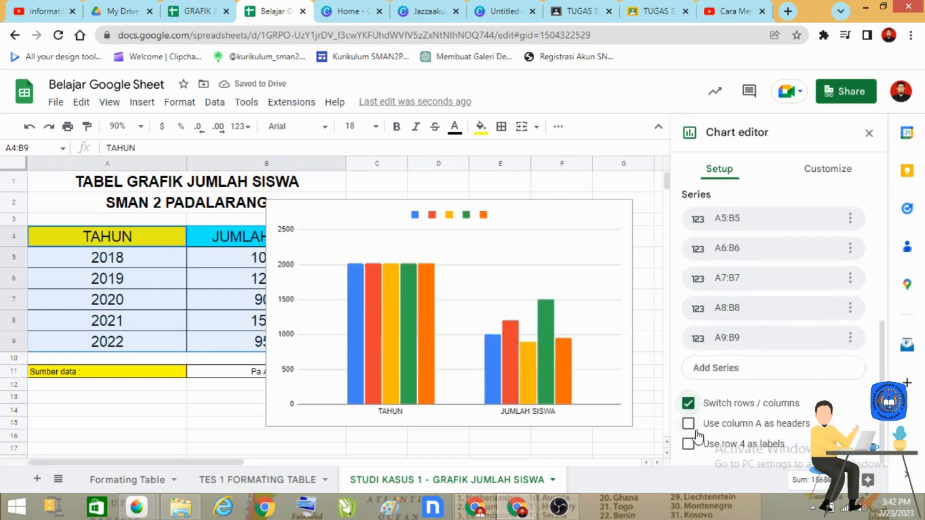
scroll(692, 437, up, 3)
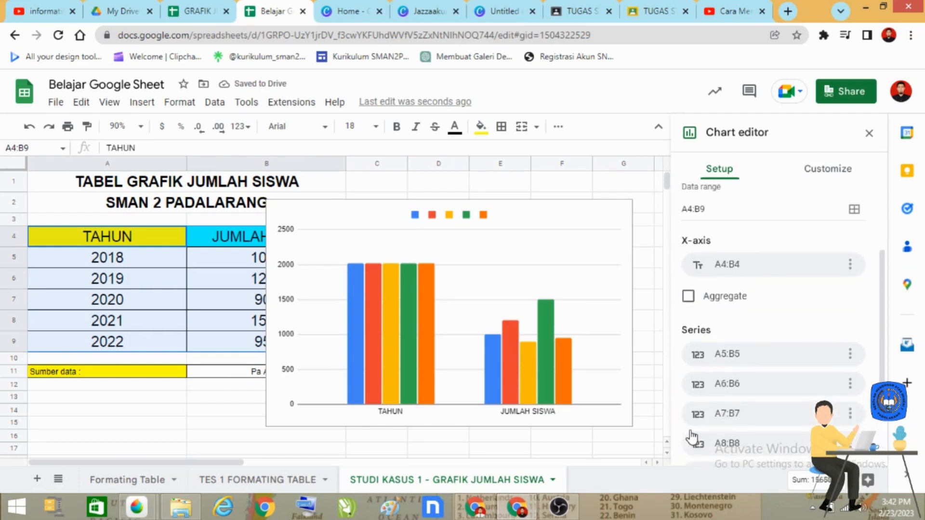
scroll(693, 438, down, 3)
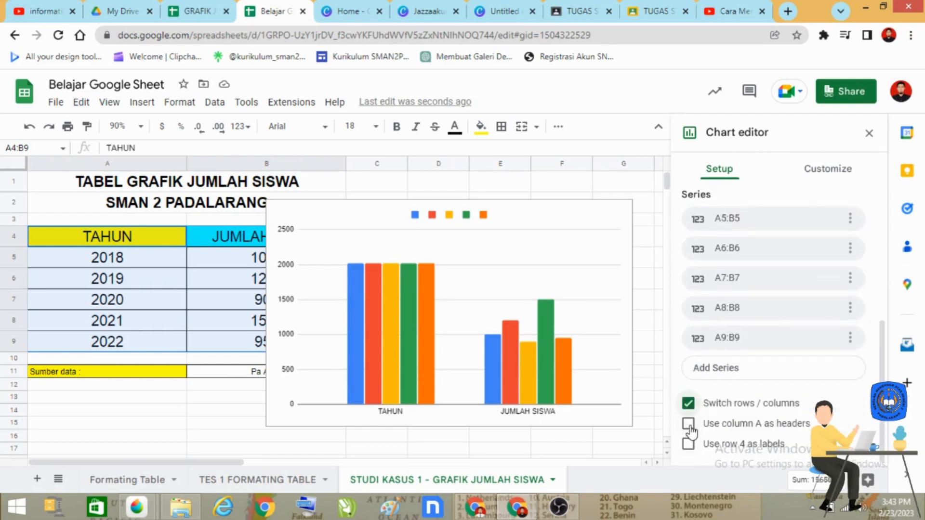
click(689, 425)
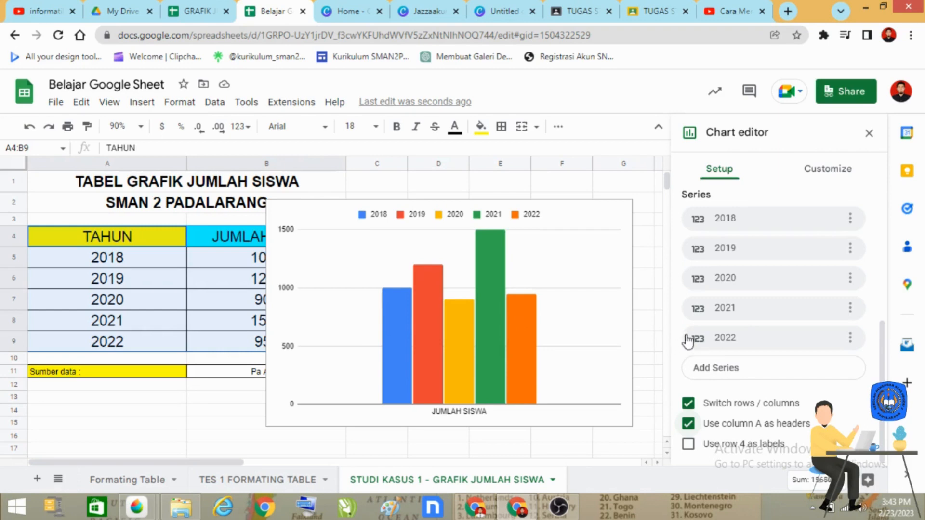
Review the chart's setup, including its type, data range, X-axis and yearly series
scroll(783, 371, up, 3)
scroll(774, 369, up, 5)
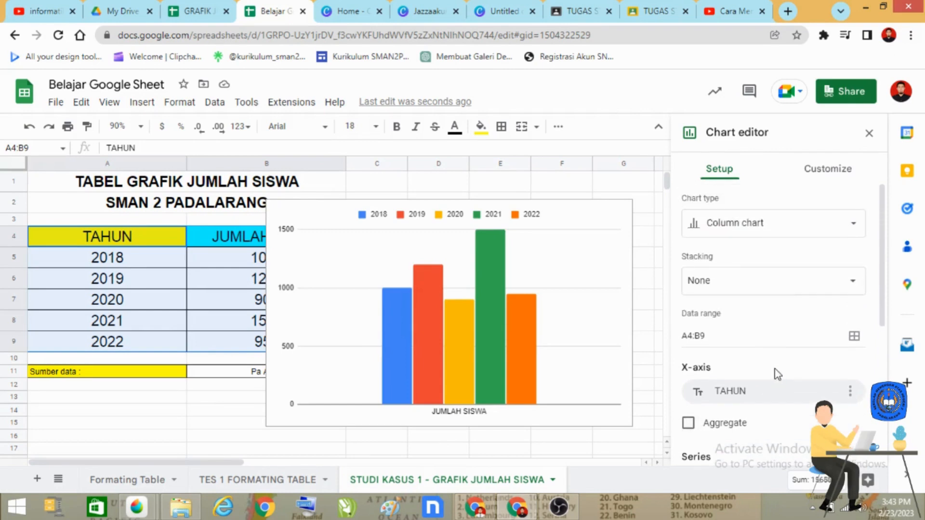
scroll(781, 374, down, 4)
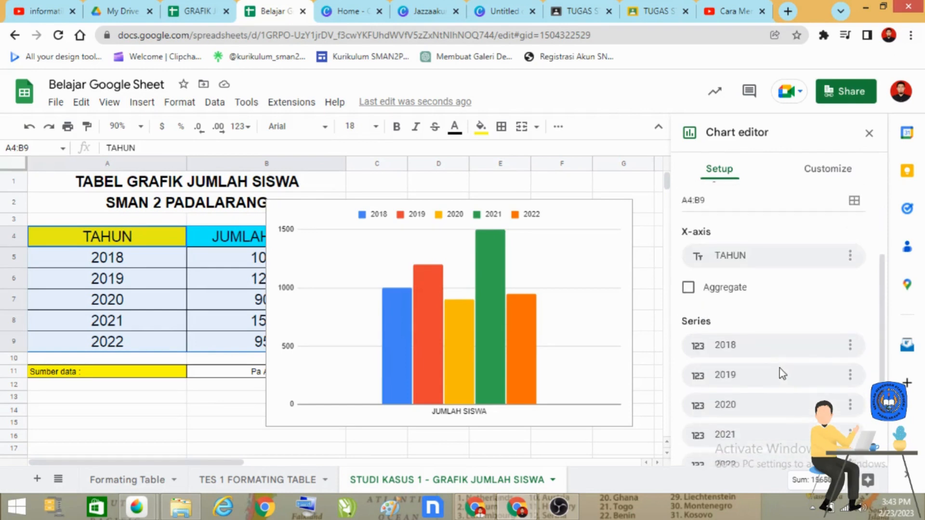
scroll(781, 373, up, 3)
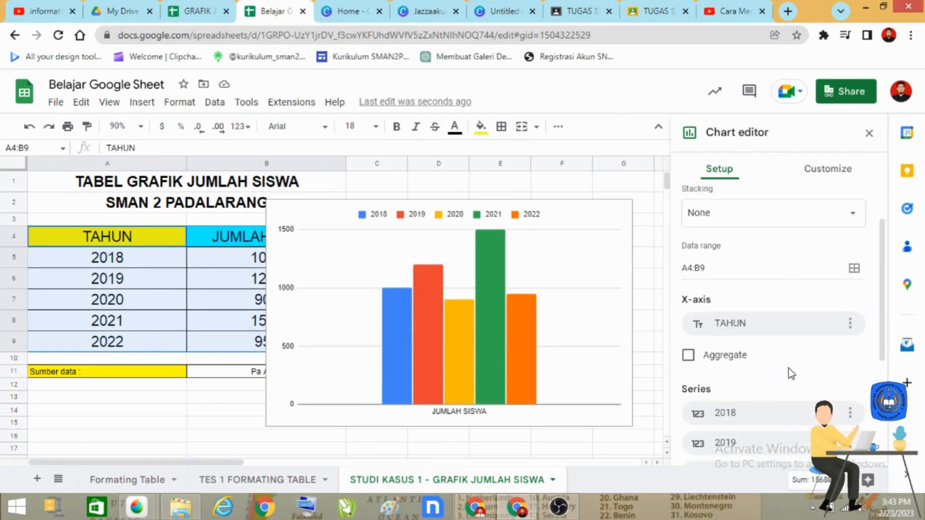
scroll(789, 369, down, 4)
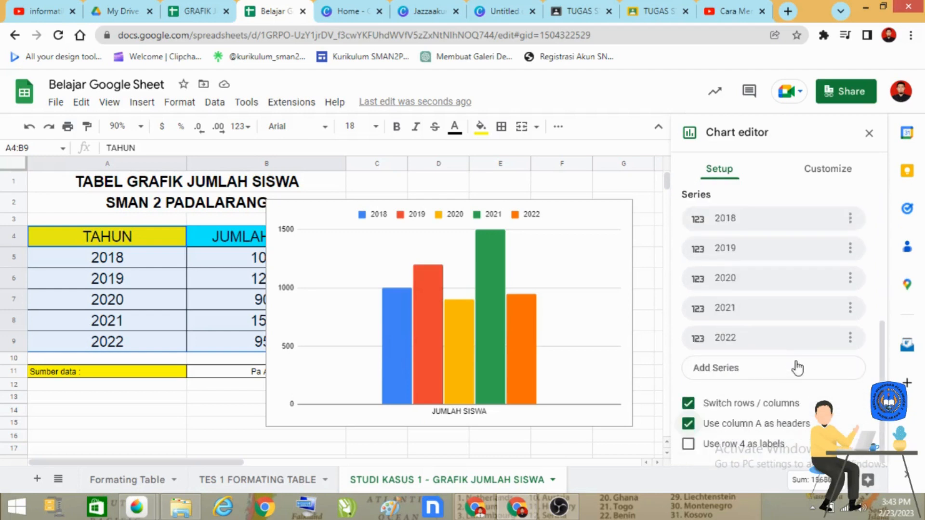
scroll(798, 369, up, 2)
scroll(797, 369, up, 4)
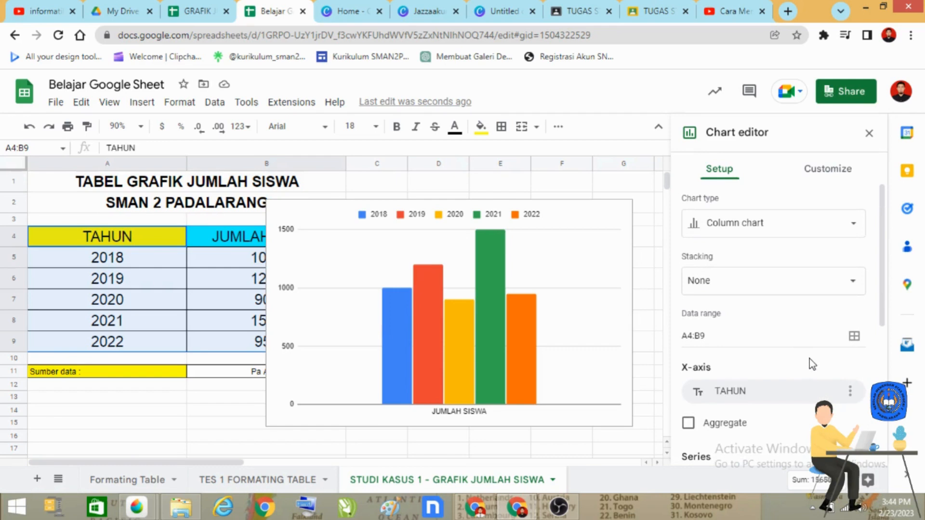
Set the chart title to "GRAFIK JUMLAH SISWA SMAN 2 PADALARANG"
click(830, 179)
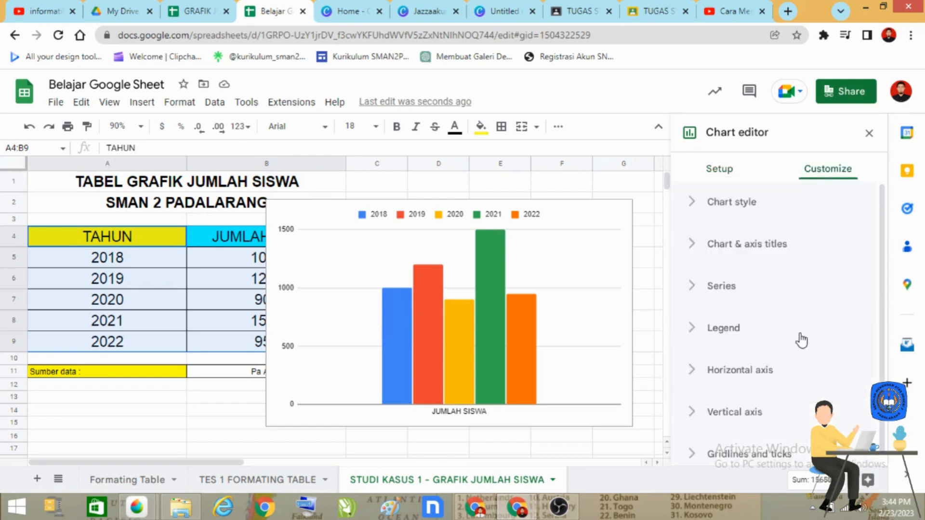
click(698, 252)
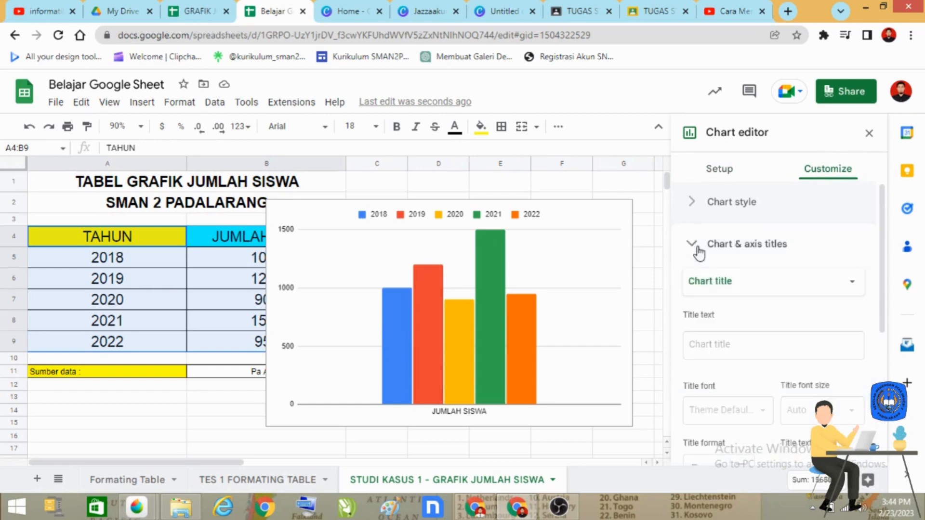
click(747, 346)
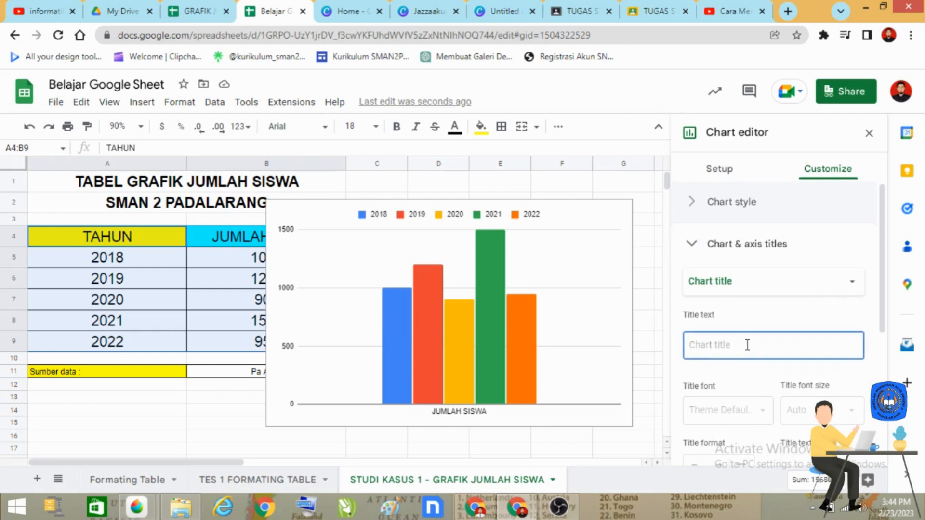
text(GRA)
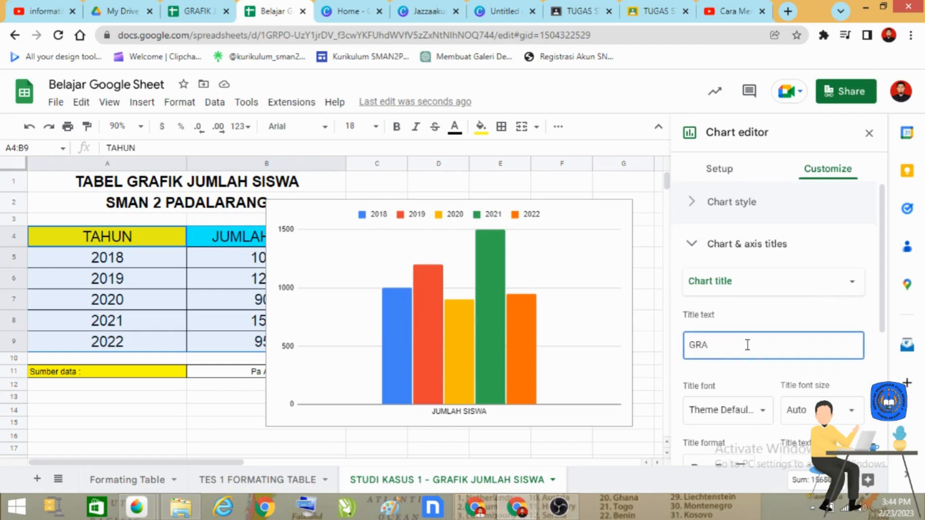
text(FIK J)
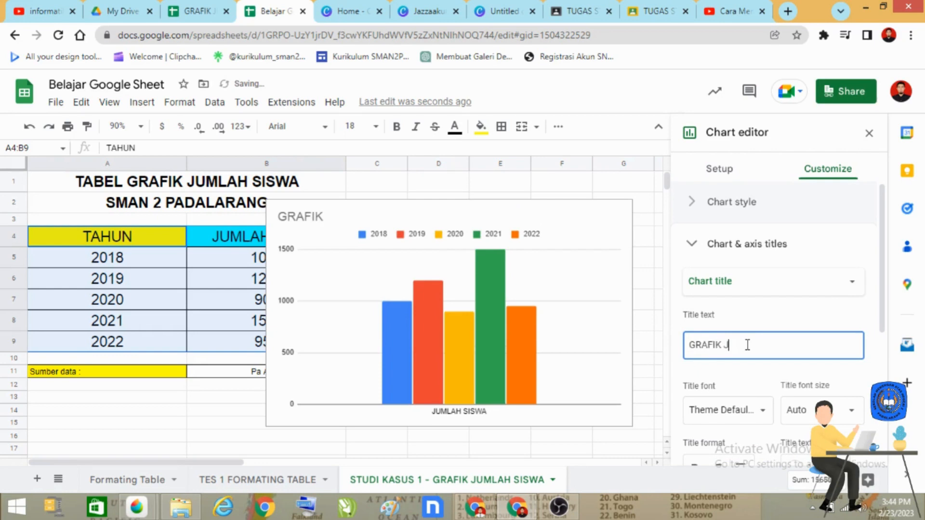
text(UMLAH SISWA )
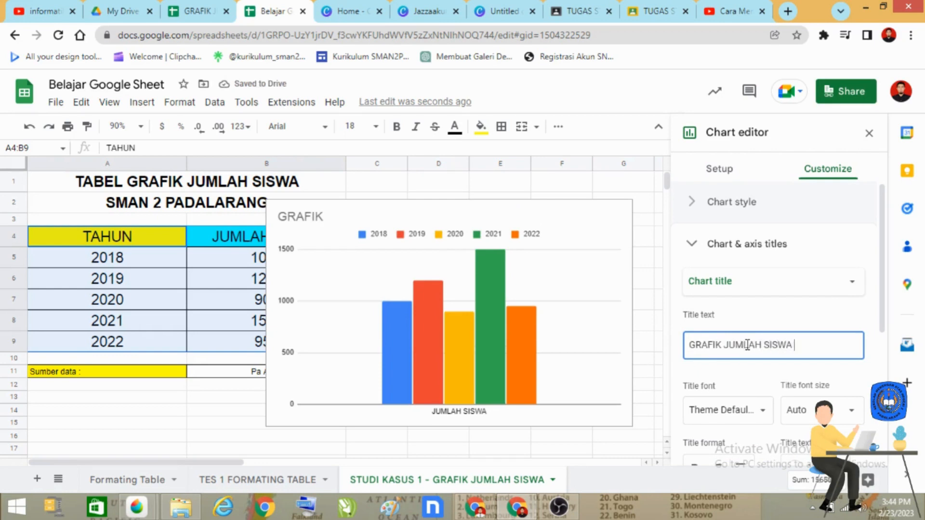
text(SMAN 2 PAD)
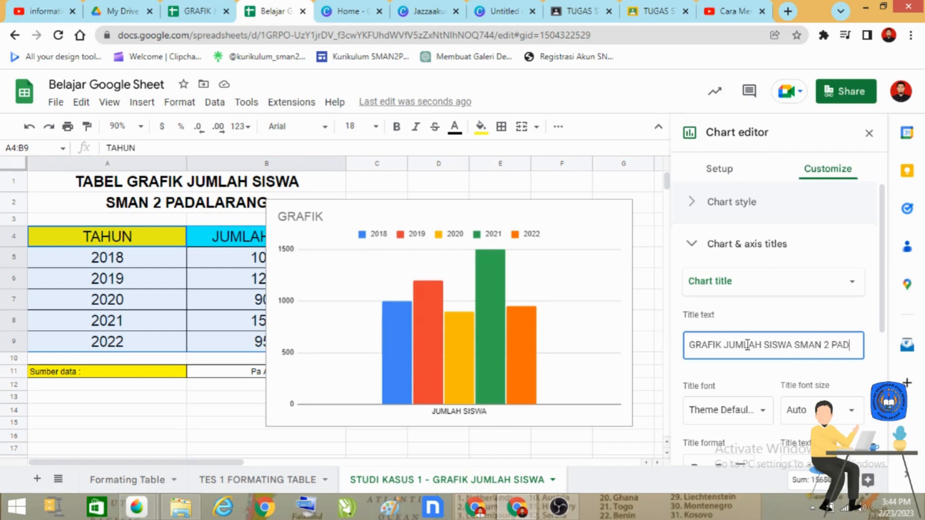
text(ALARANG)
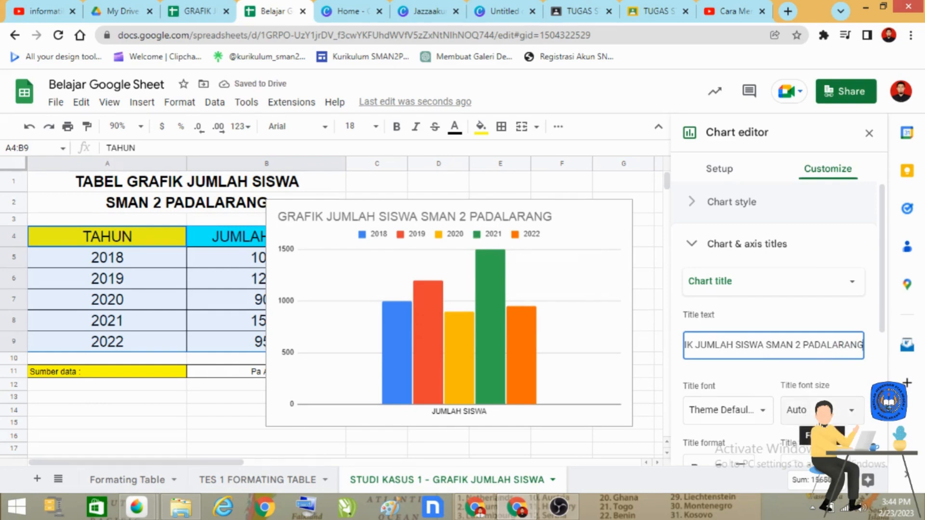
Format the chart title as bold in the Wide font and centre it above the chart
scroll(817, 423, down, 1)
click(694, 401)
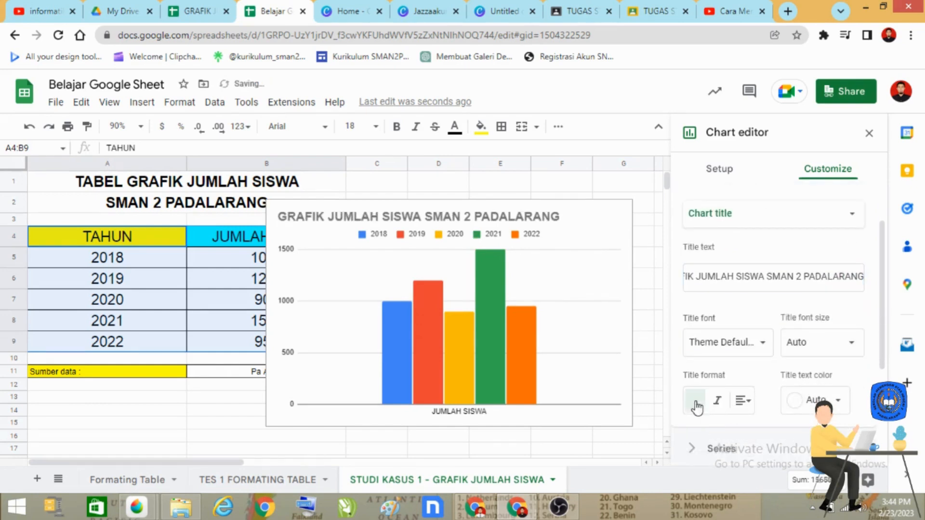
click(766, 350)
click(751, 436)
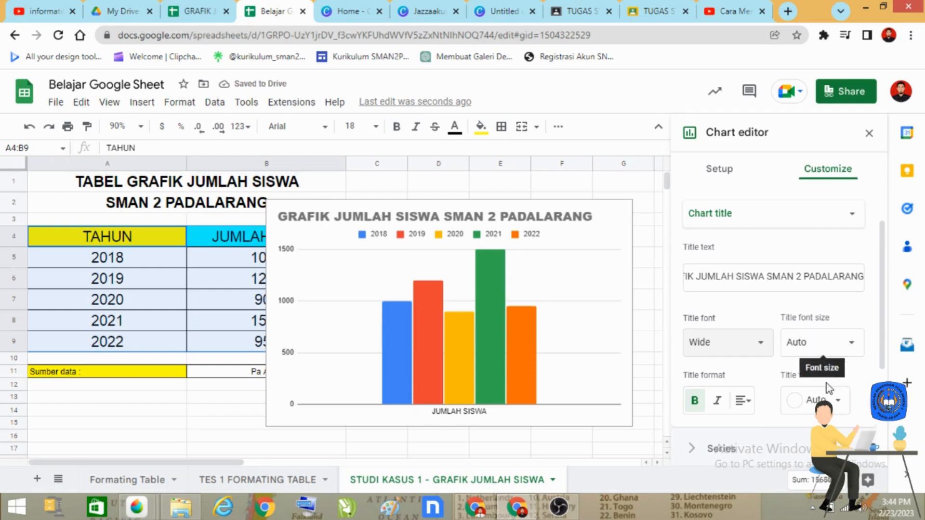
scroll(800, 408, down, 1)
scroll(800, 409, down, 1)
click(744, 265)
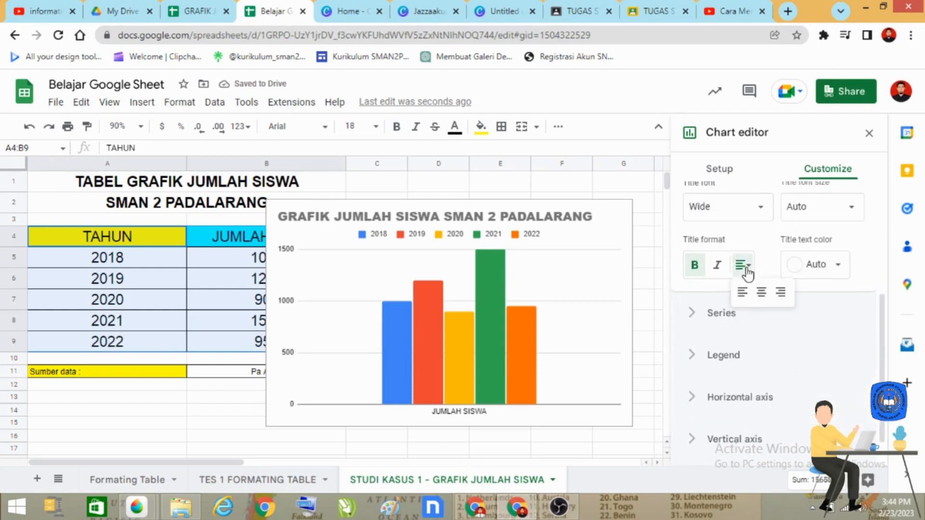
click(762, 293)
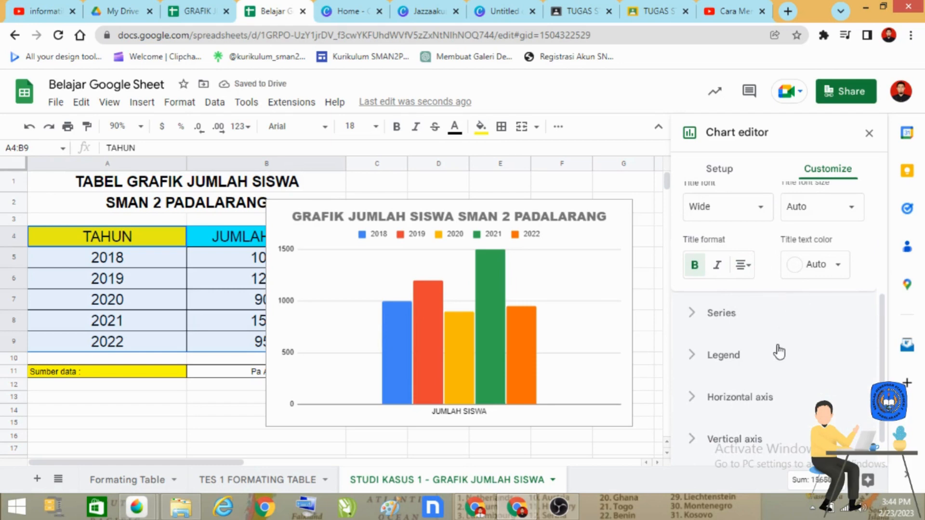
Make the chart's legend text bold and set its font to Serif
click(695, 359)
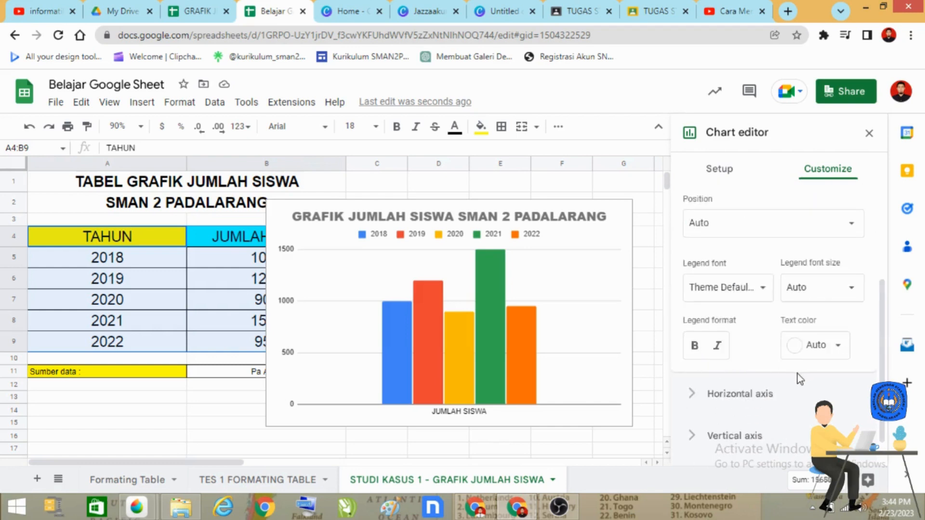
click(694, 346)
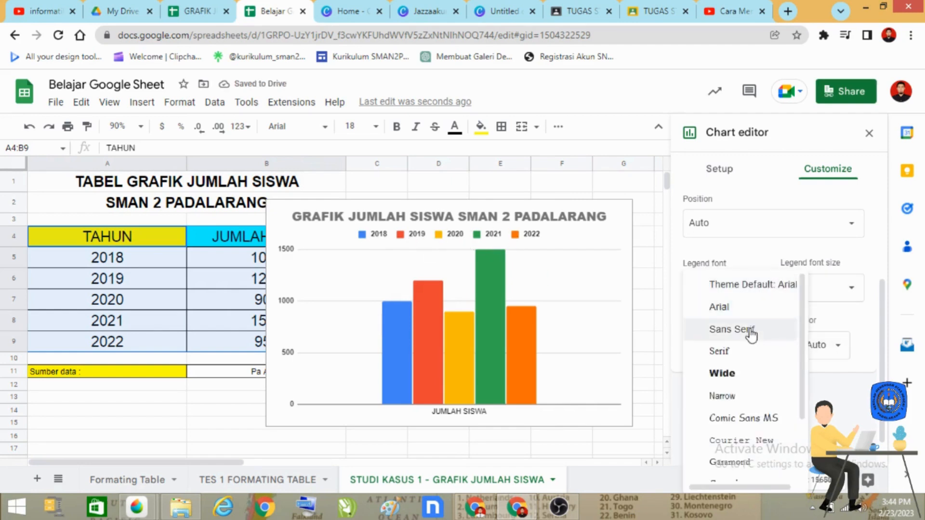
click(748, 355)
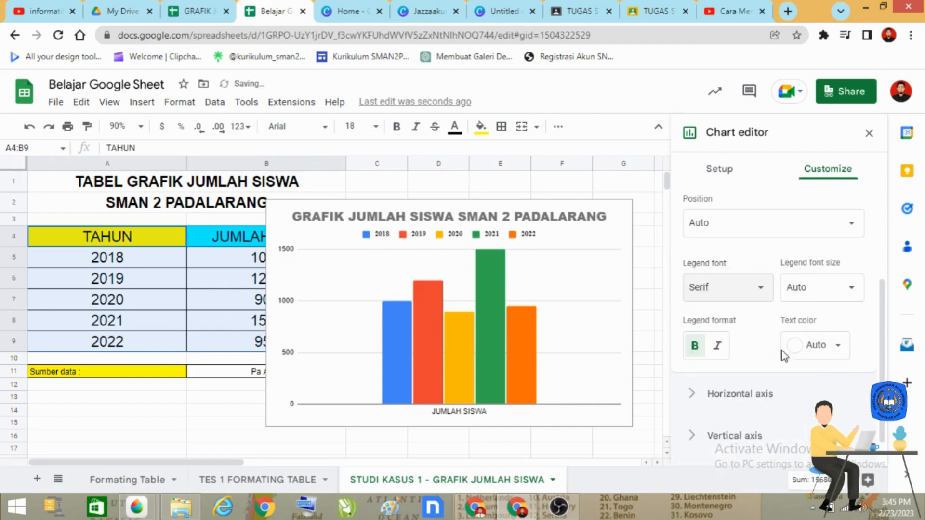
click(834, 349)
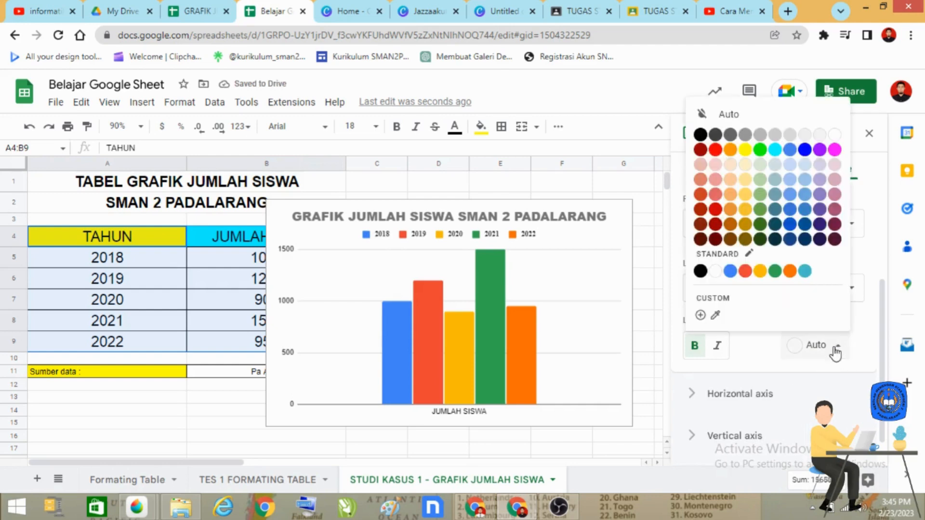
click(867, 357)
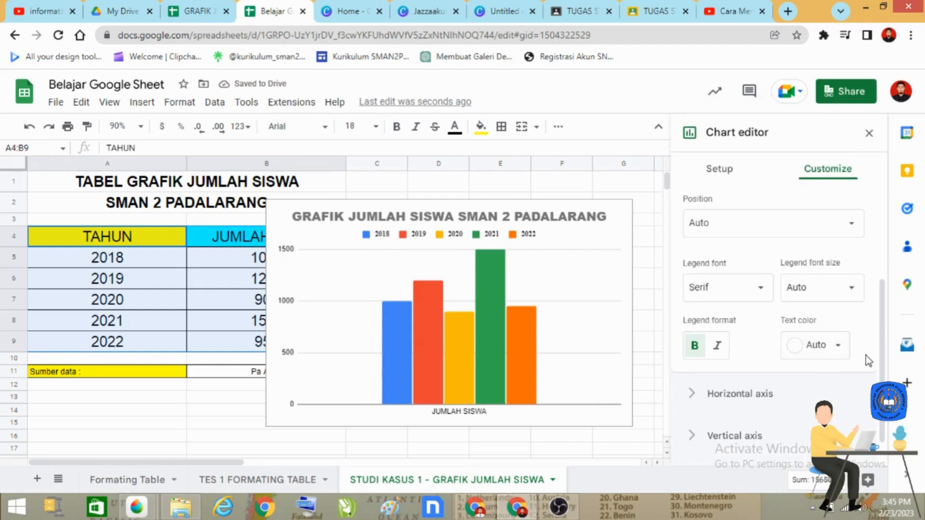
scroll(751, 410, down, 1)
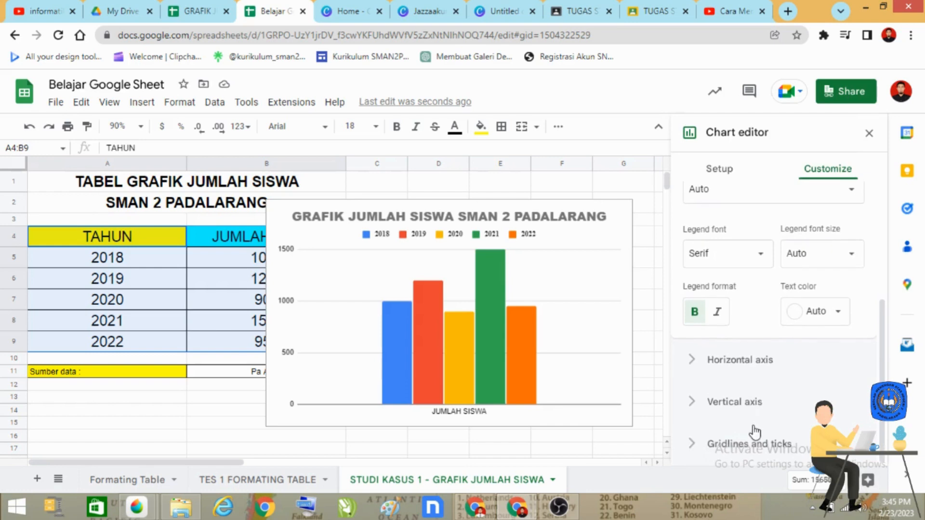
Give the student-count column chart a 3D style and set its border colour to green
scroll(755, 431, up, 4)
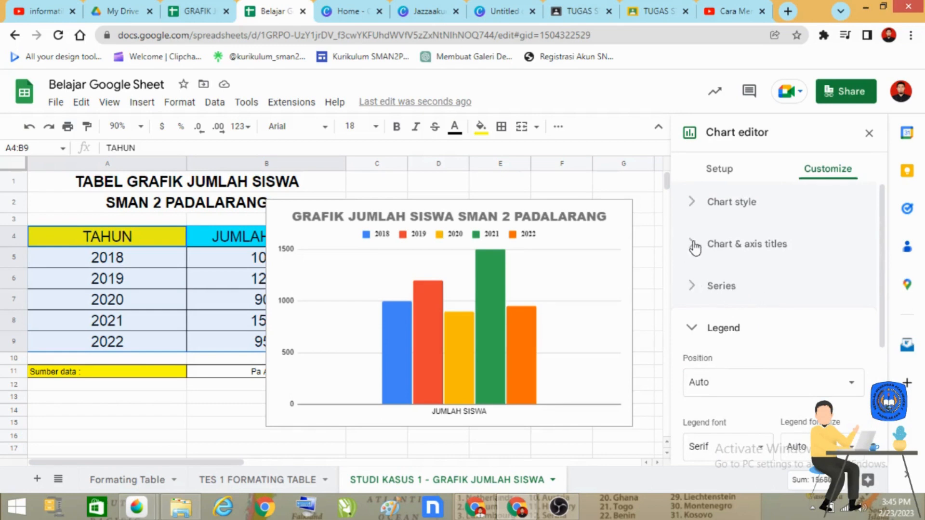
click(692, 203)
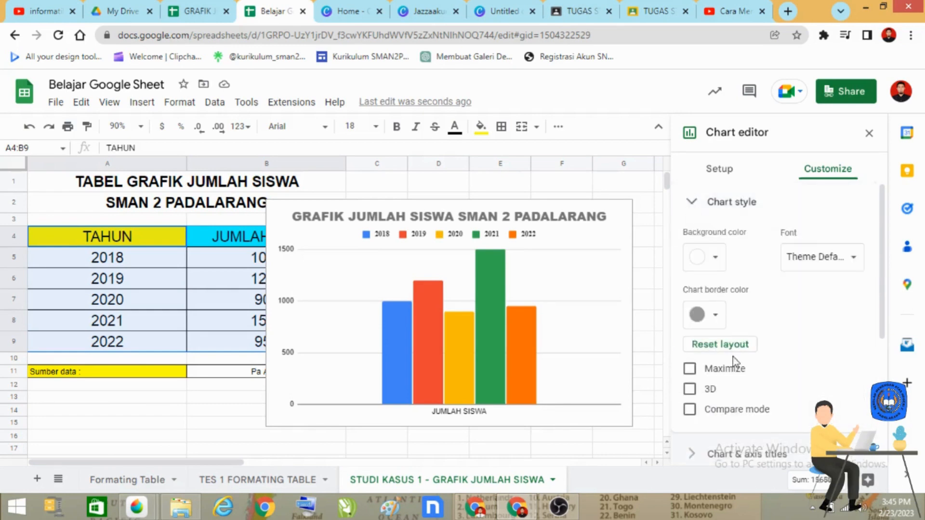
scroll(733, 407, down, 2)
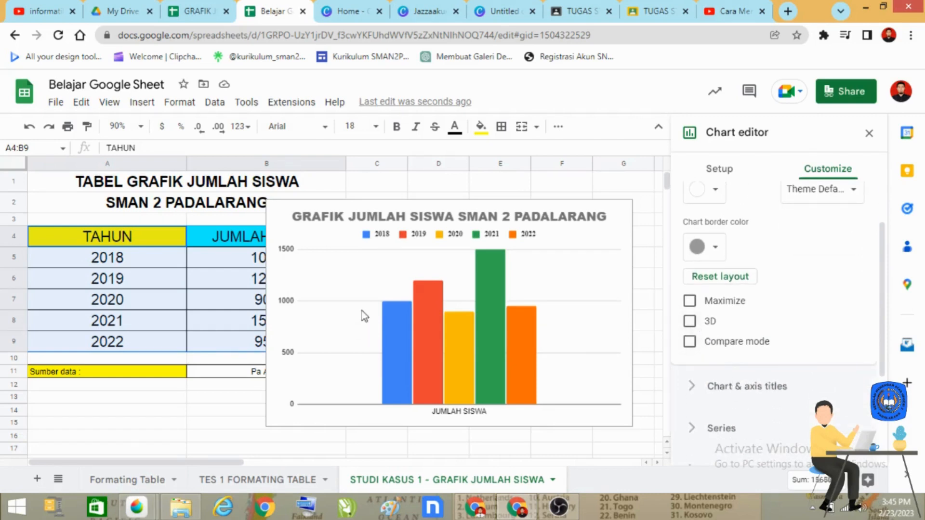
click(690, 322)
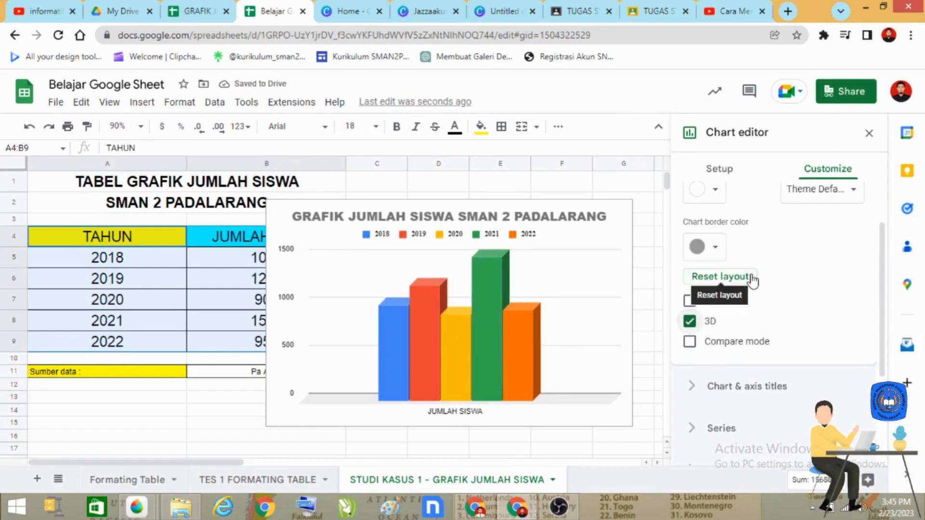
click(715, 248)
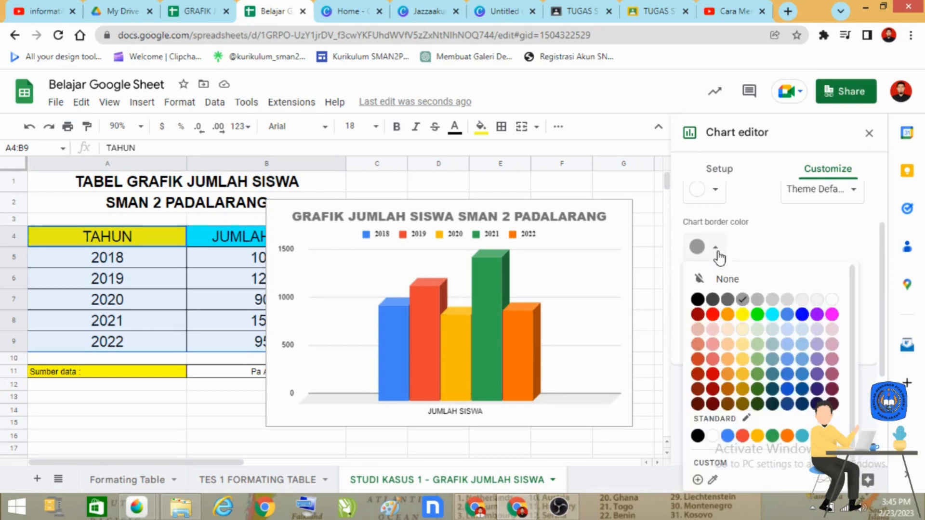
click(757, 315)
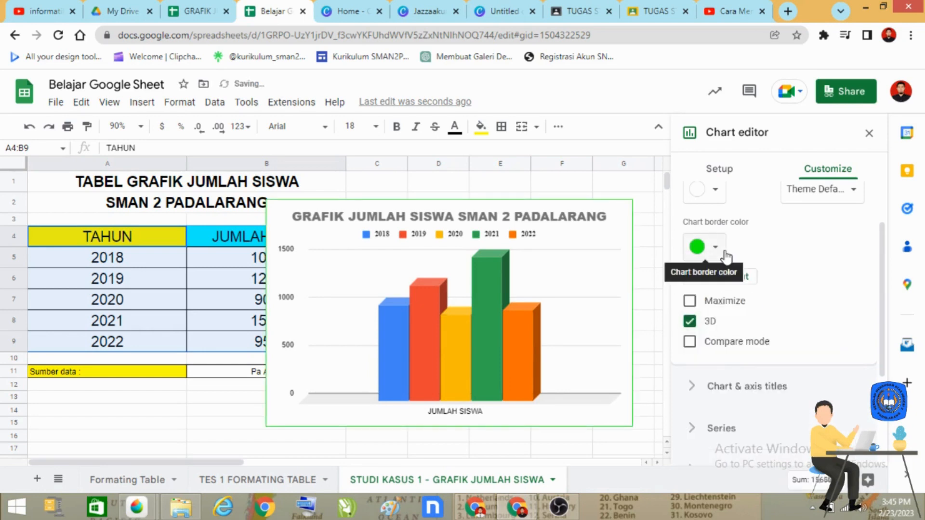
scroll(841, 277, up, 2)
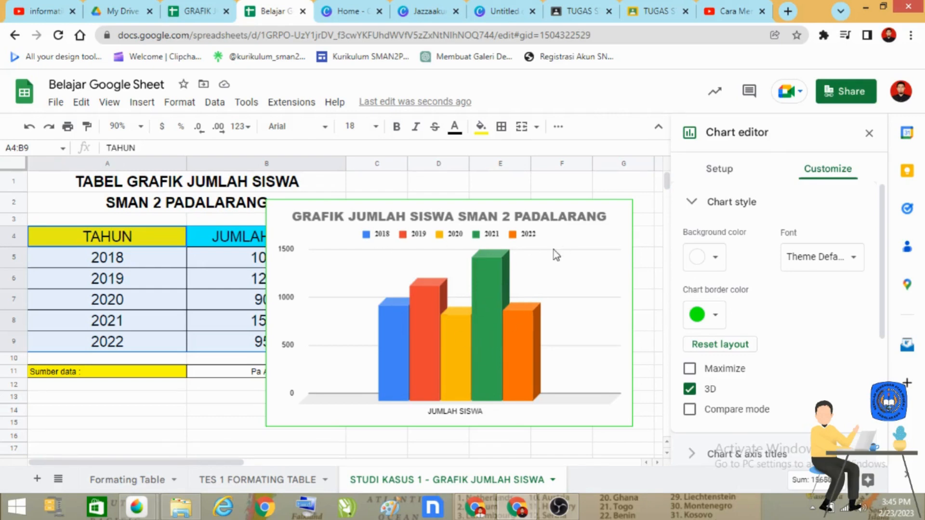
scroll(843, 384, down, 5)
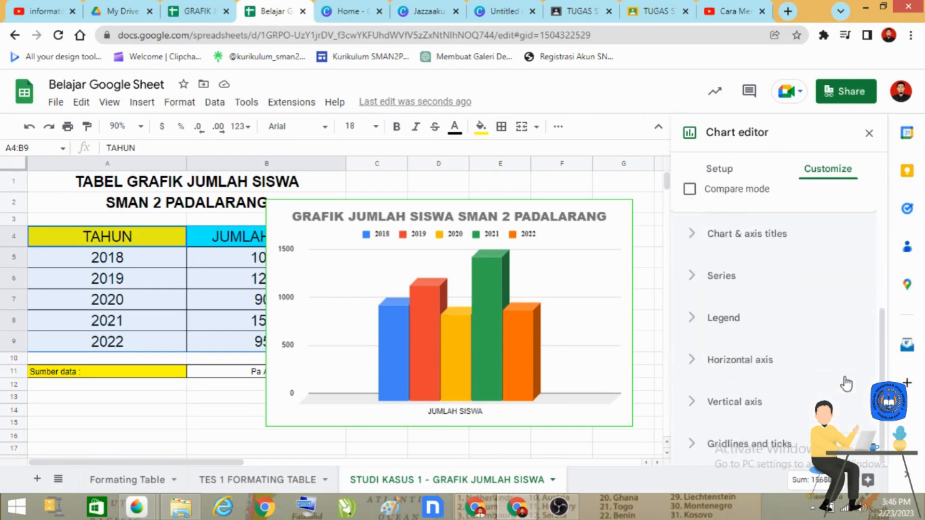
scroll(842, 390, up, 5)
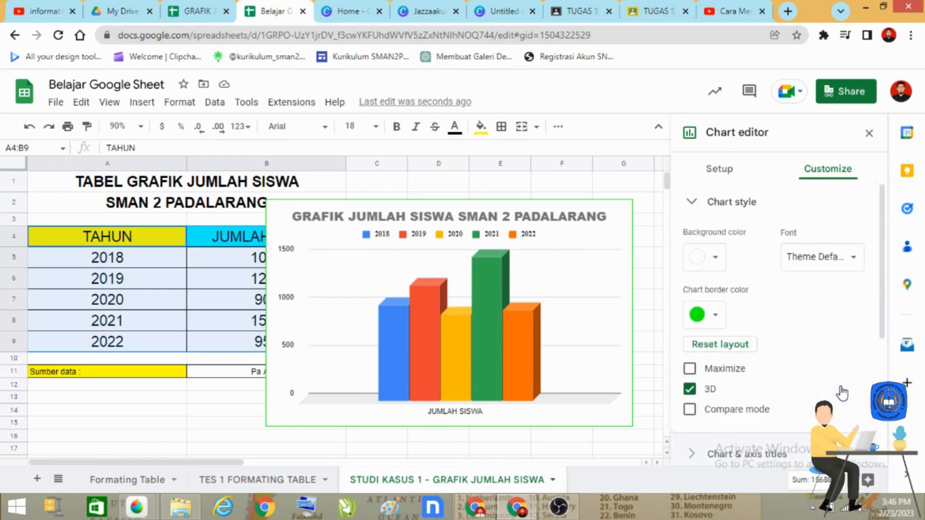
click(722, 173)
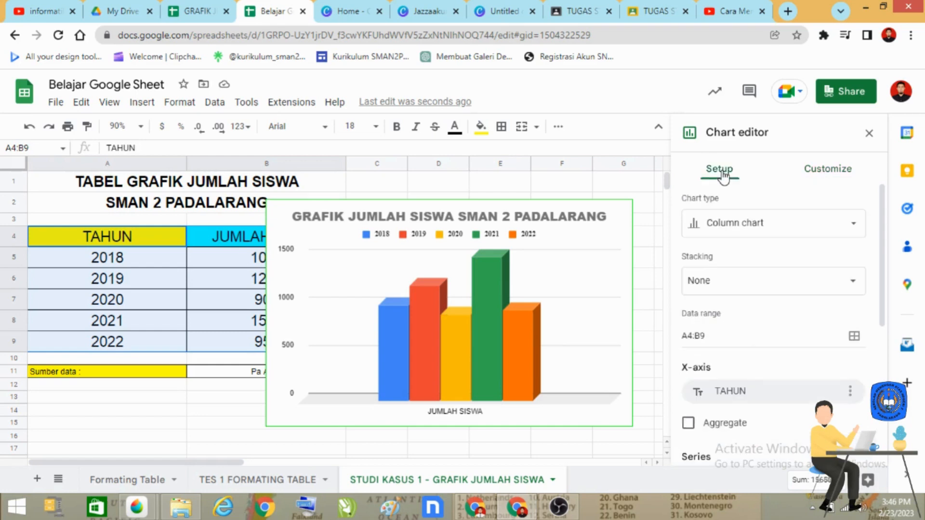
Close the chart editor and move the chart beside the table, clear of the JUMLAH SISWA column
click(870, 134)
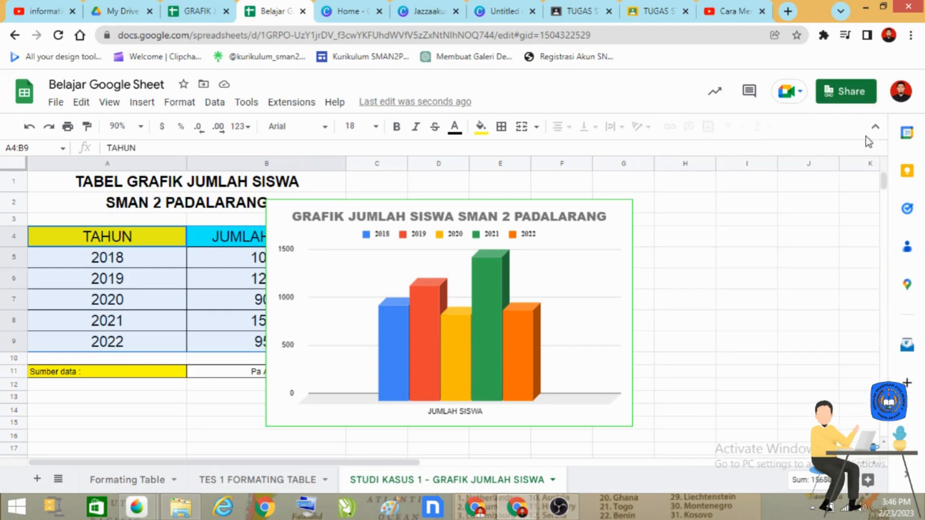
click(690, 270)
click(626, 262)
drag(618, 250, 706, 242)
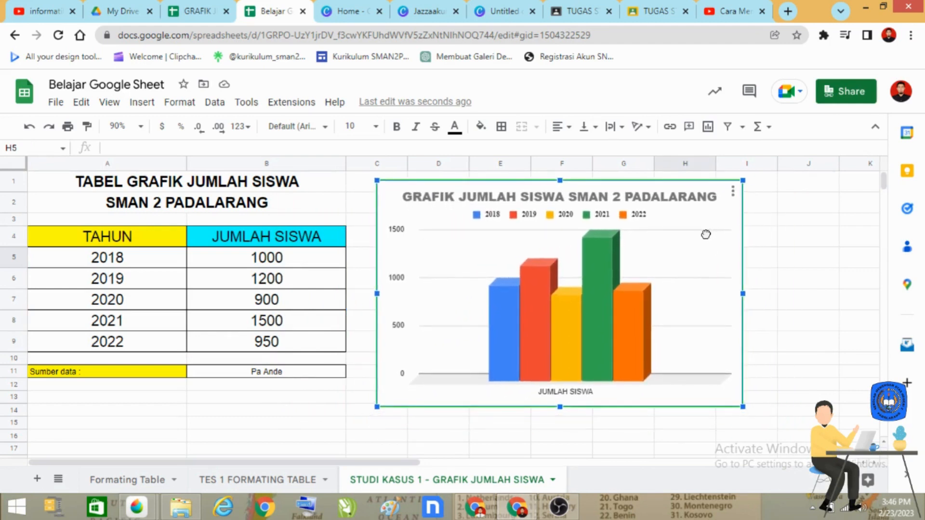
click(782, 376)
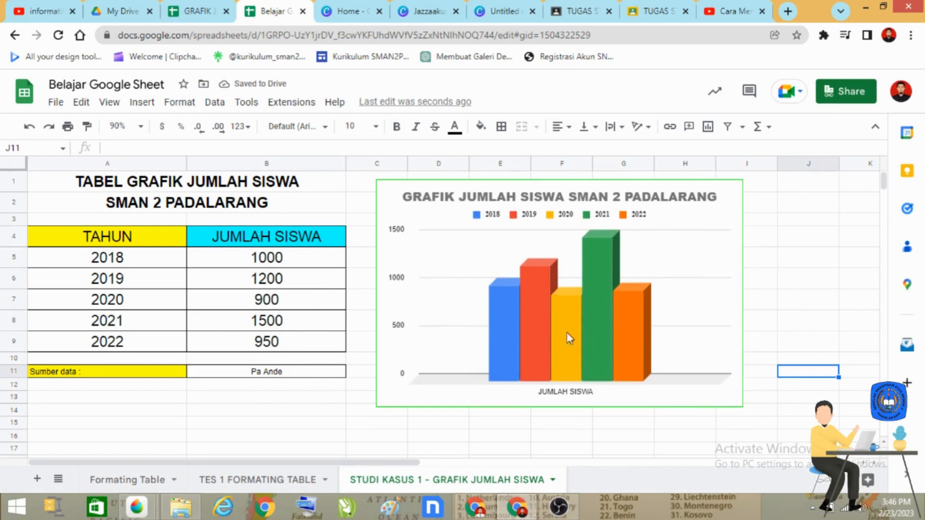
Examine the student count shown for each year's column in the finished chart
click(514, 309)
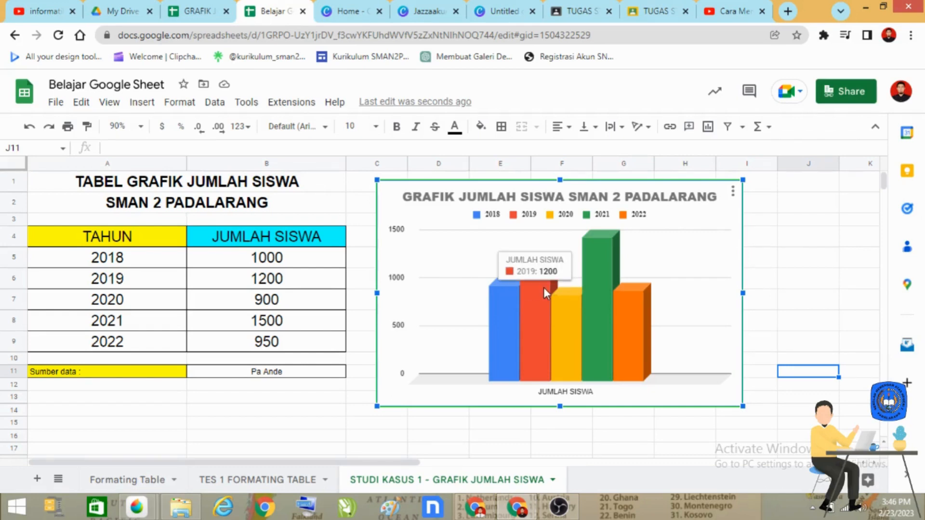
mouse_move(508, 295)
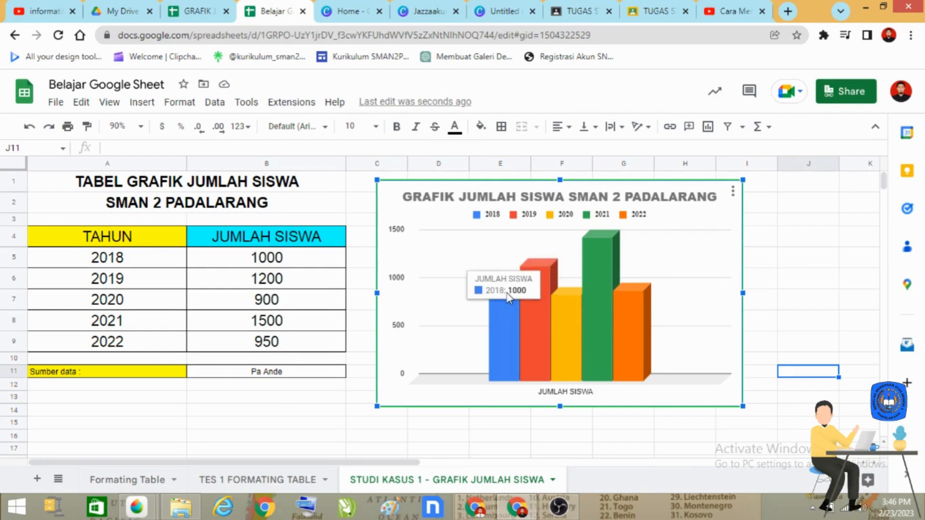
mouse_move(539, 305)
mouse_move(568, 319)
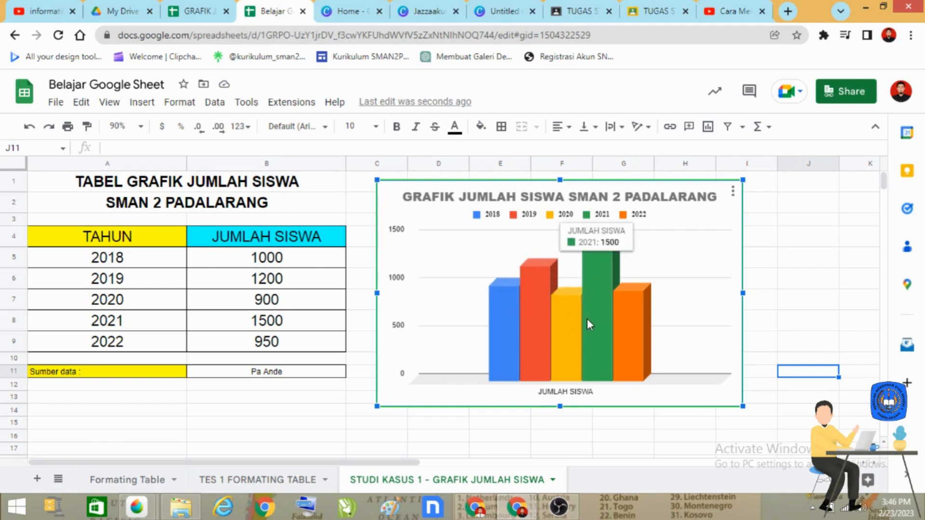
mouse_move(627, 324)
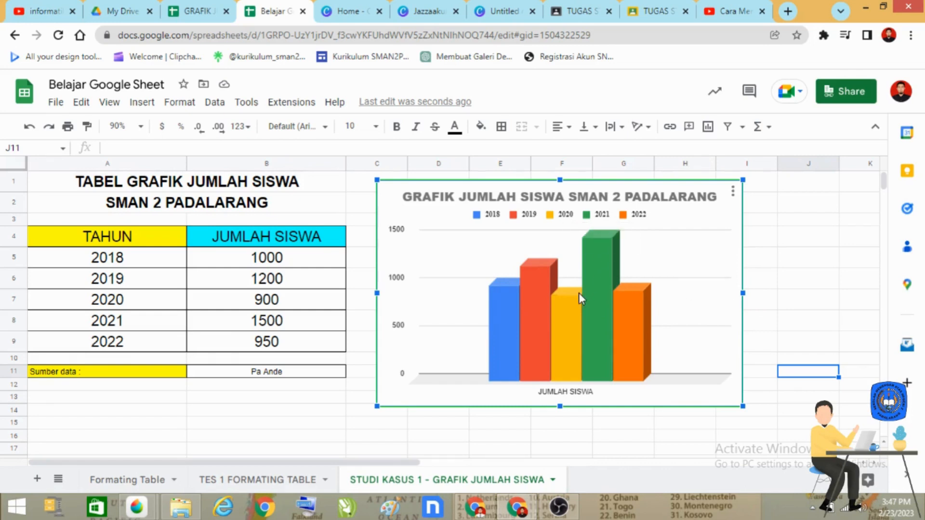
mouse_move(604, 300)
scroll(710, 356, down, 2)
scroll(466, 377, up, 2)
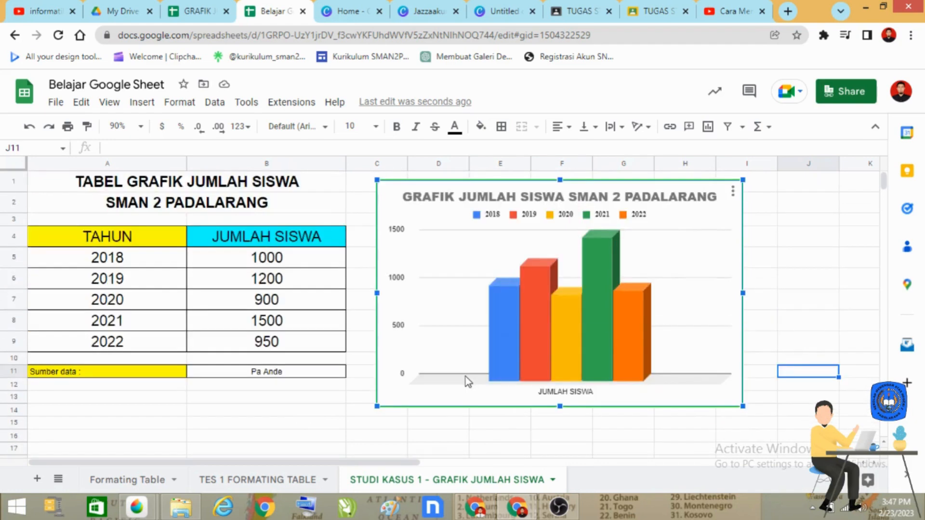